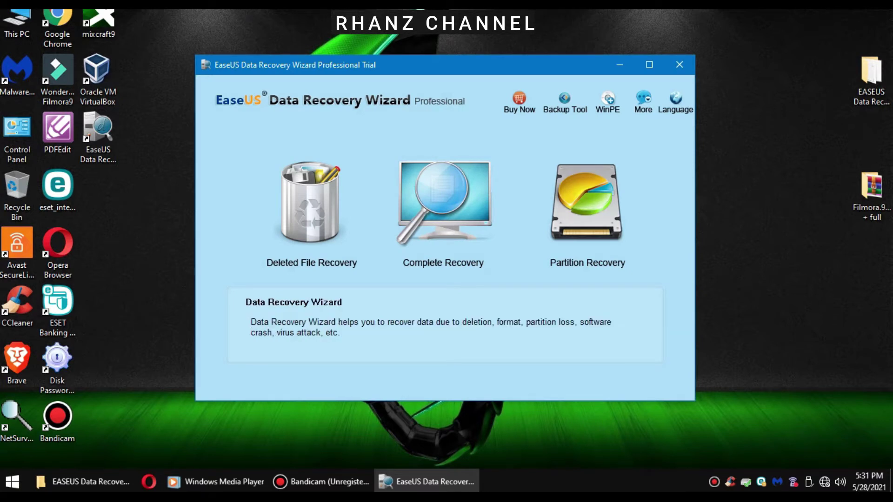
# Open the activation dialog and the serial key text file from the EASEUS Data Recovery Wizard Professional 5.6.1 folder
pyautogui.click(643, 100)
pyautogui.click(649, 153)
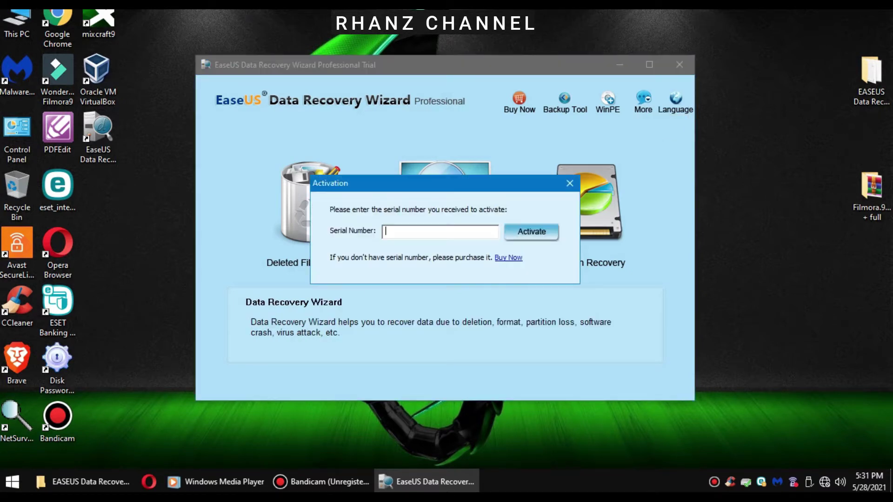
pyautogui.moveTo(427, 482)
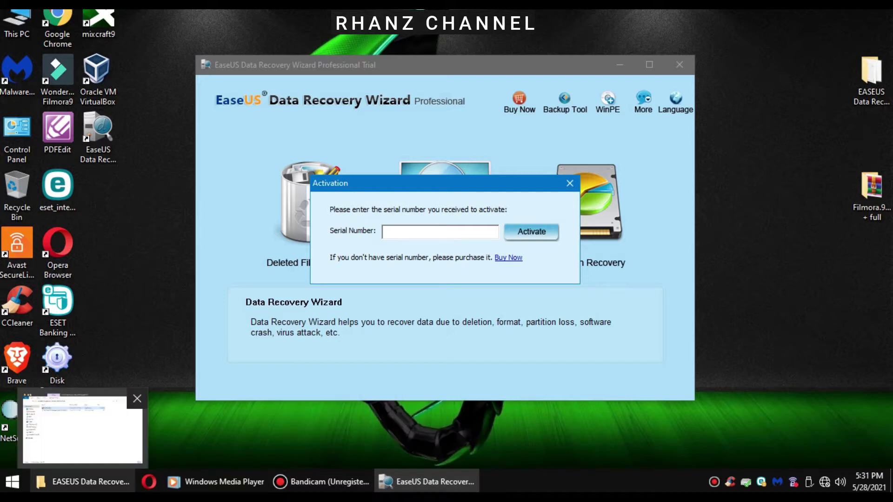
pyautogui.click(82, 482)
pyautogui.click(205, 122)
pyautogui.doubleClick(205, 122)
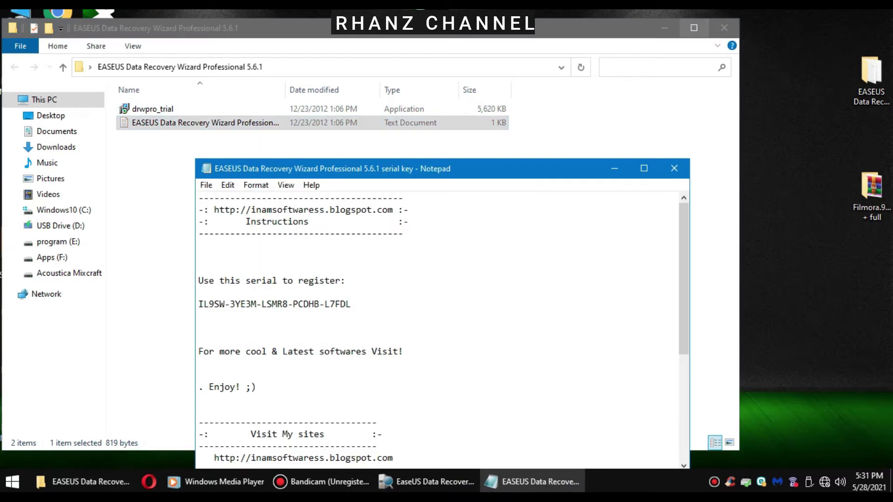
pyautogui.click(664, 28)
pyautogui.moveTo(535, 165); pyautogui.dragTo(591, 75)
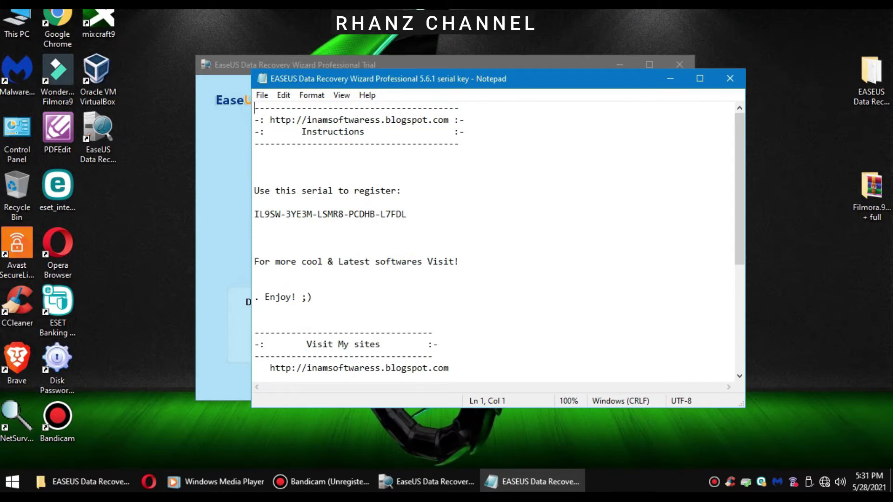
# Copy the serial number from the line below "Use this serial to register" in the text file
pyautogui.press('Down')
pyautogui.press('Down')
pyautogui.press('Down')
pyautogui.press('Down')
pyautogui.press('Down')
pyautogui.press('Down')
pyautogui.press('Down')
pyautogui.press('Down')
pyautogui.press('Down')
pyautogui.hotkey('shift', 'End')
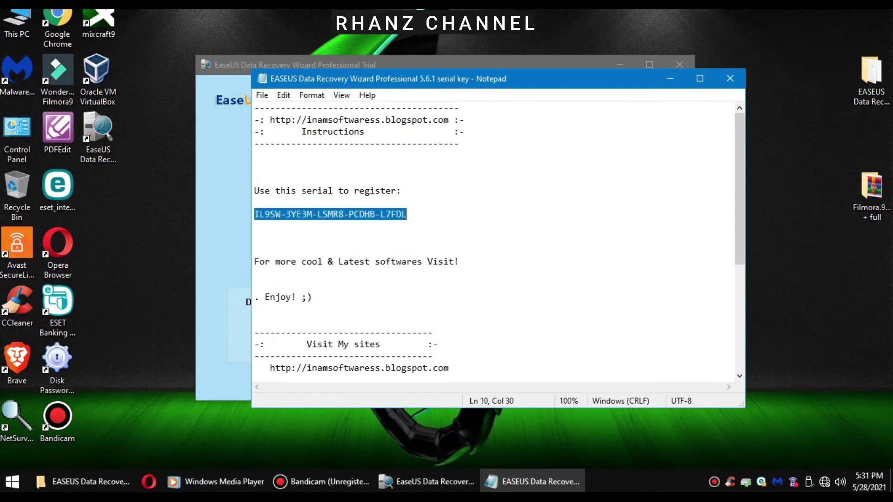
pyautogui.rightClick(394, 214)
pyautogui.click(418, 259)
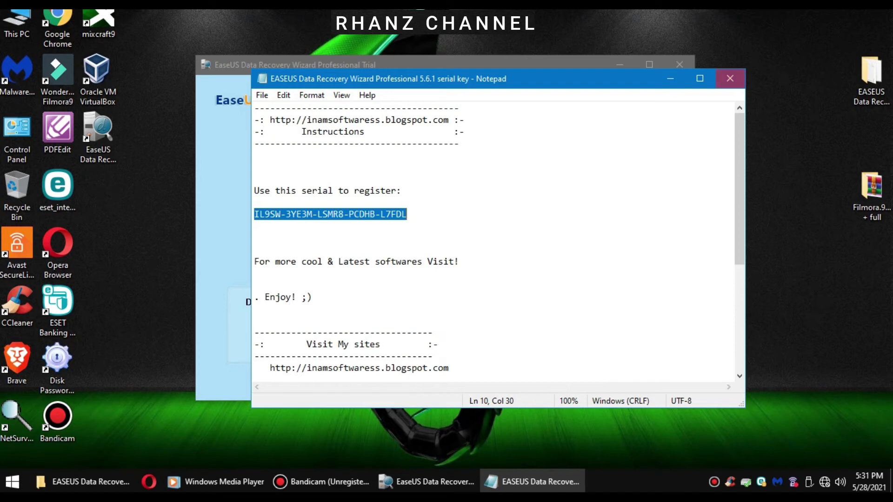
# Paste the serial number into the activation dialog and activate the program
pyautogui.click(670, 78)
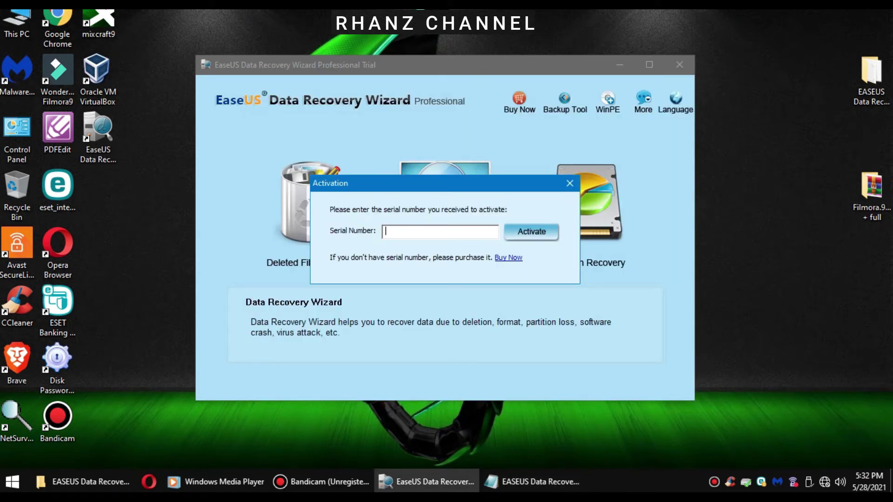
pyautogui.rightClick(390, 233)
pyautogui.click(419, 290)
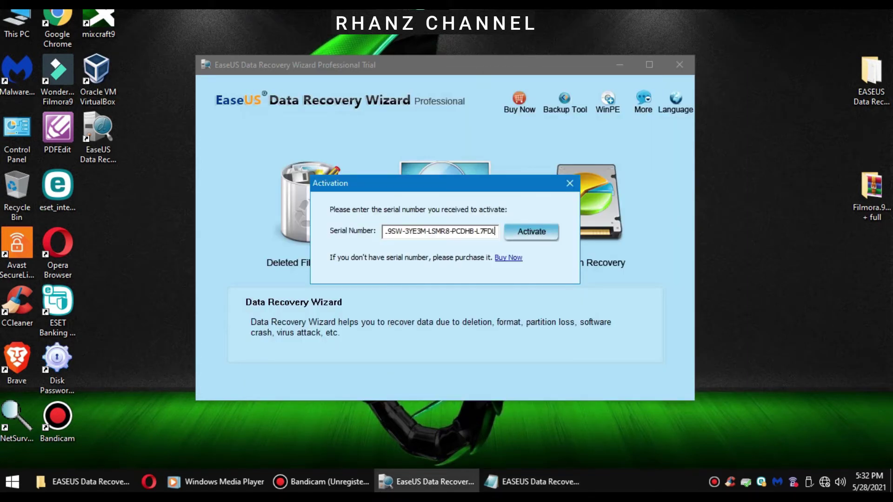
pyautogui.press('Return')
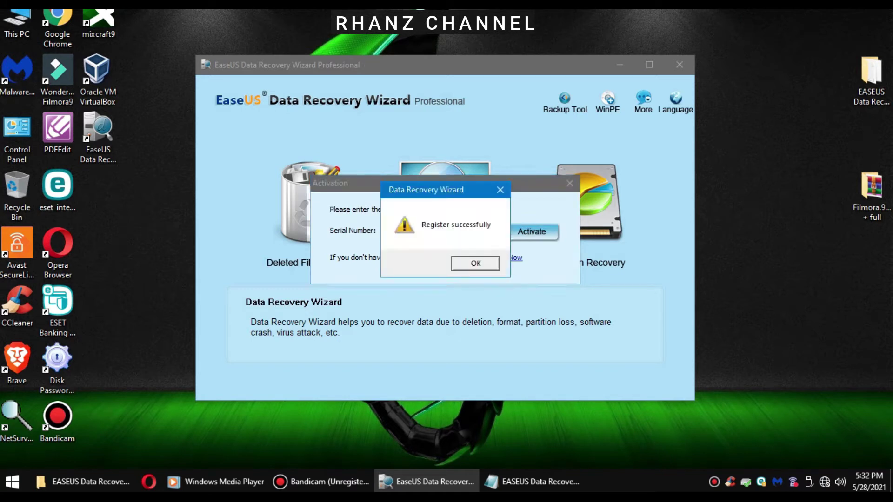
pyautogui.press('Return')
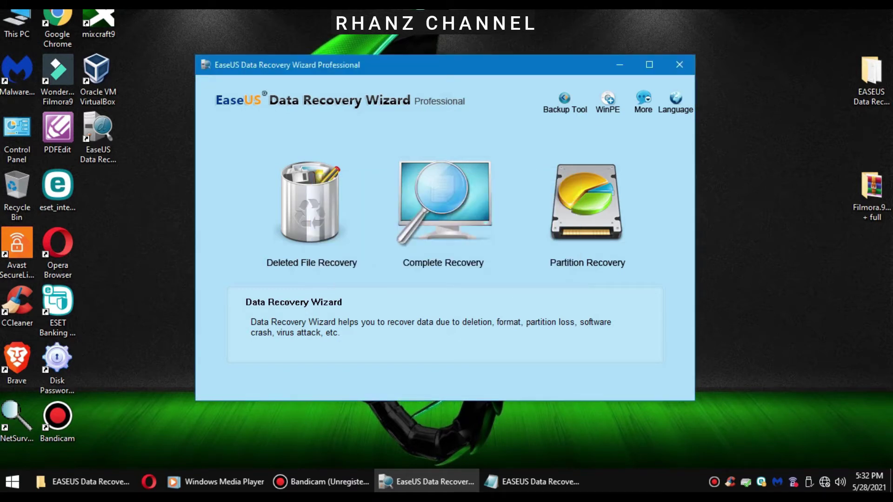
# Start a Partition Recovery and set it to search lost files by types
pyautogui.moveTo(561, 68); pyautogui.dragTo(495, 68)
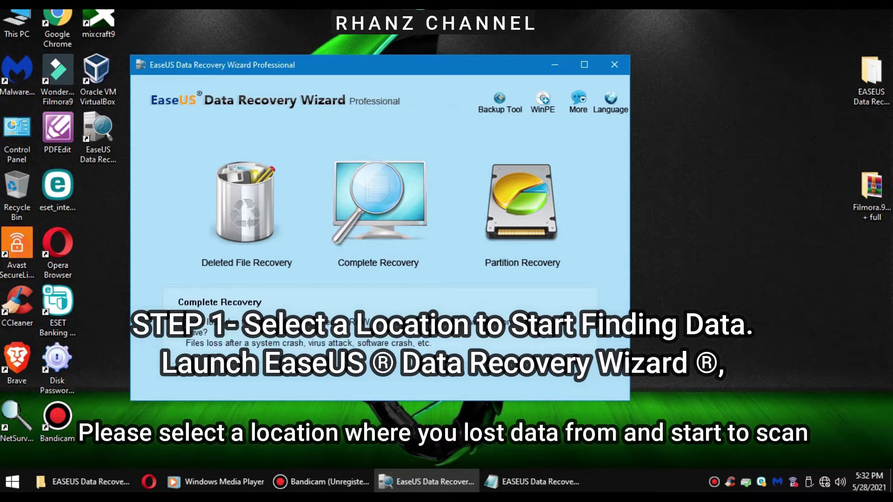
pyautogui.click(522, 203)
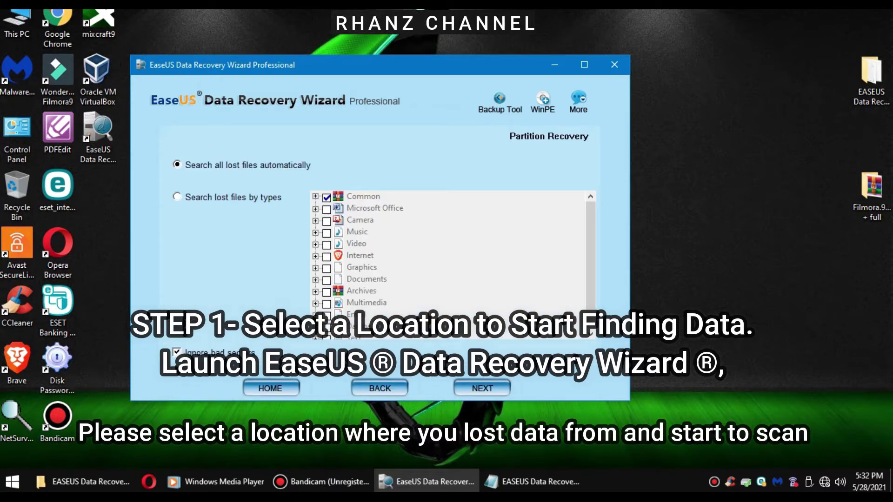
pyautogui.click(233, 197)
pyautogui.moveTo(591, 242); pyautogui.dragTo(590, 260)
pyautogui.scroll(1, 451, 260)
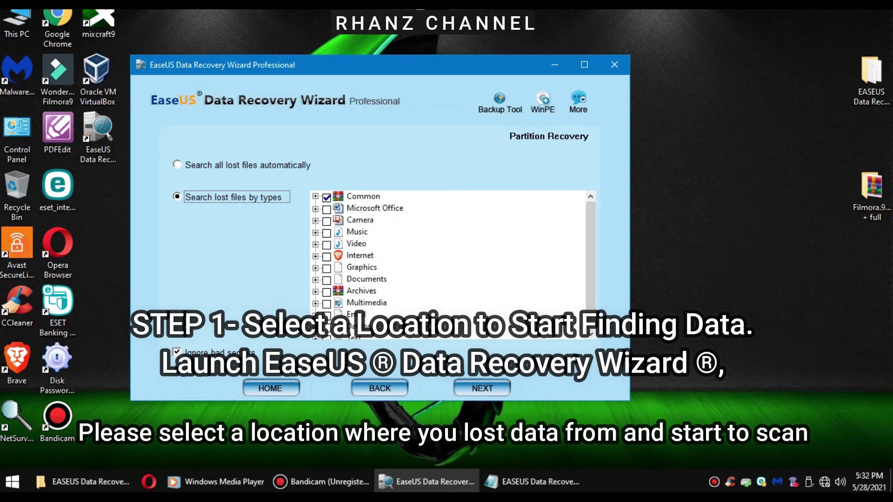
# Include all file types from Microsoft Office through Databases and Financials in the lost-file search, along with Common
pyautogui.click(327, 209)
pyautogui.click(326, 222)
pyautogui.click(327, 233)
pyautogui.click(327, 257)
pyautogui.click(326, 245)
pyautogui.click(327, 269)
pyautogui.click(327, 280)
pyautogui.click(326, 292)
pyautogui.click(326, 304)
pyautogui.click(327, 316)
pyautogui.click(327, 327)
pyautogui.moveTo(590, 256); pyautogui.dragTo(590, 274)
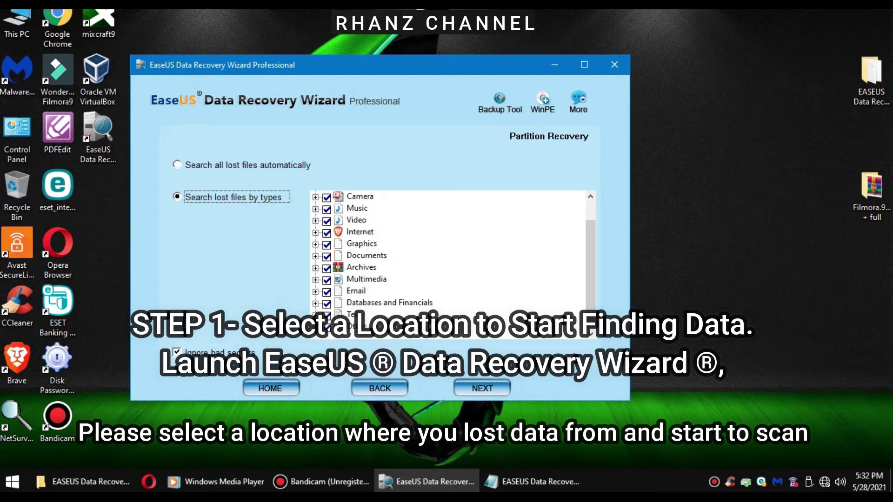
pyautogui.scroll(1, 590, 255)
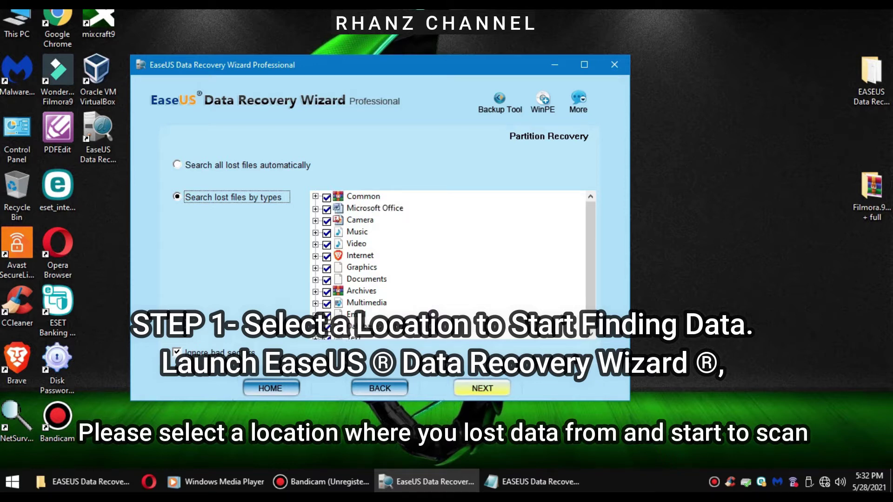
# Proceed to the disk selection and start searching the ATA WDC WD3200BEVT-7 disk for partitions
pyautogui.click(482, 387)
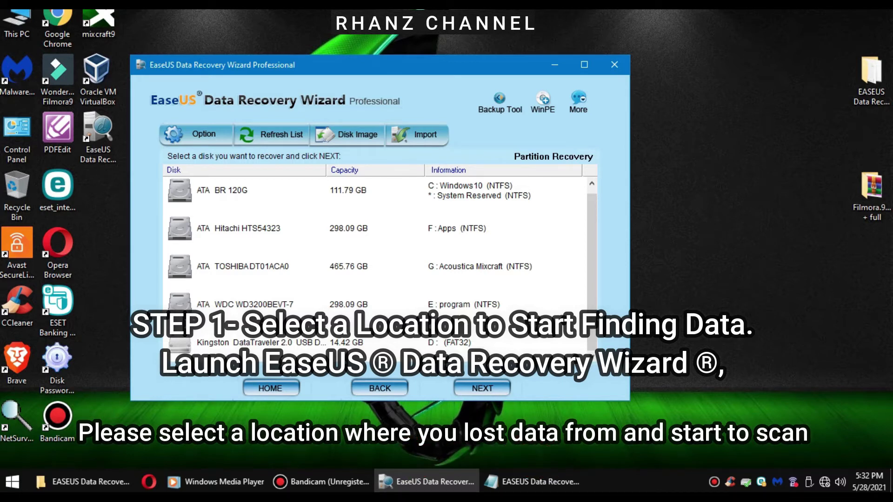
pyautogui.click(245, 304)
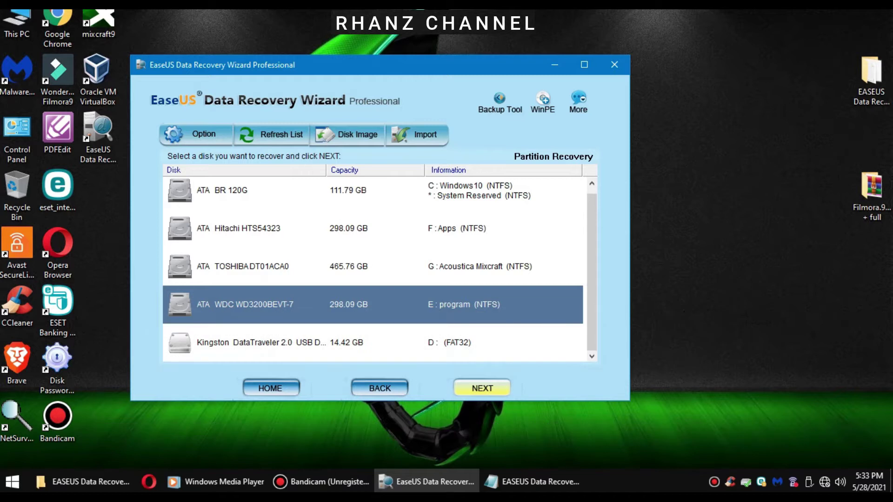
pyautogui.click(482, 389)
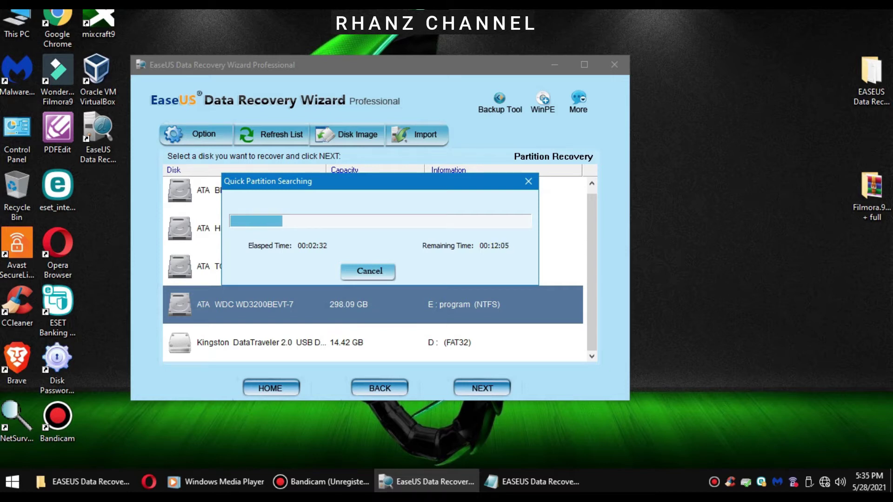
pyautogui.rightClick(715, 200)
pyautogui.click(752, 239)
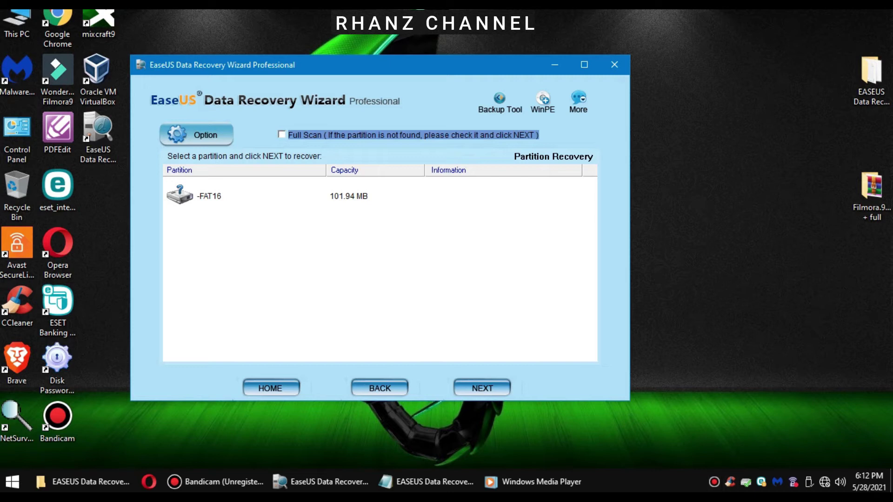
# Choose the found FAT16 partition for recovery and bring up its list of recoverable files
pyautogui.click(209, 196)
pyautogui.click(482, 388)
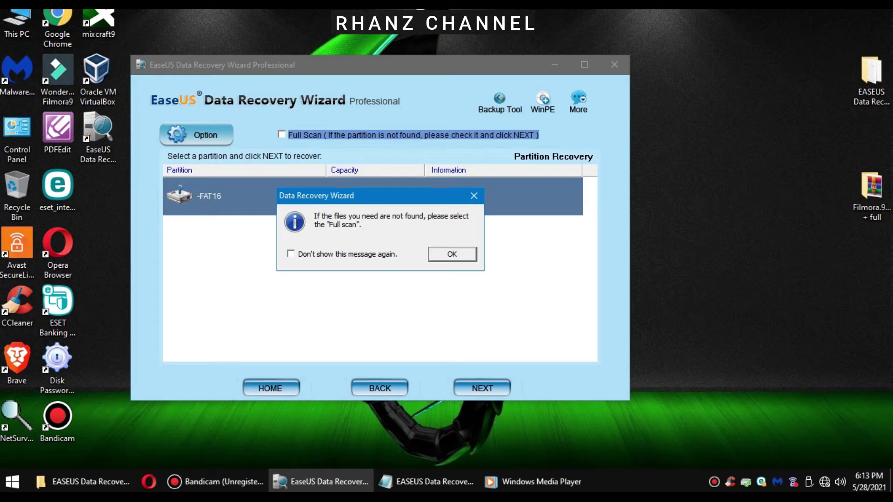
pyautogui.click(452, 254)
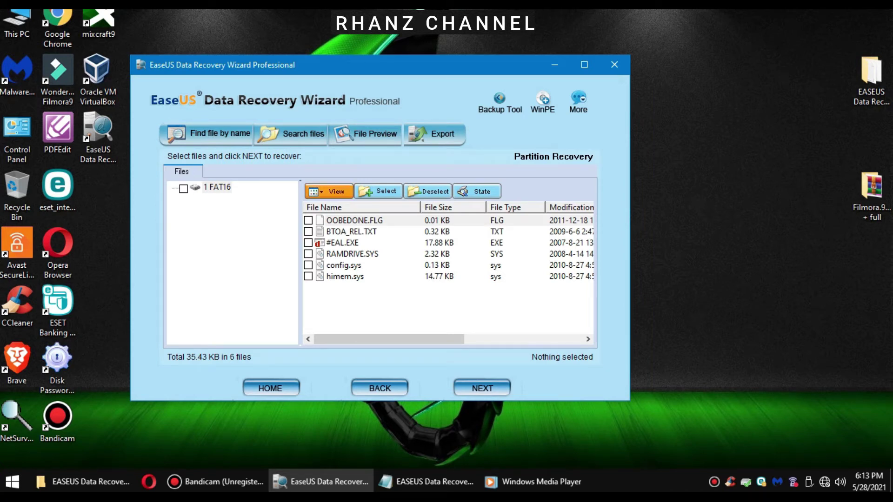
pyautogui.click(329, 191)
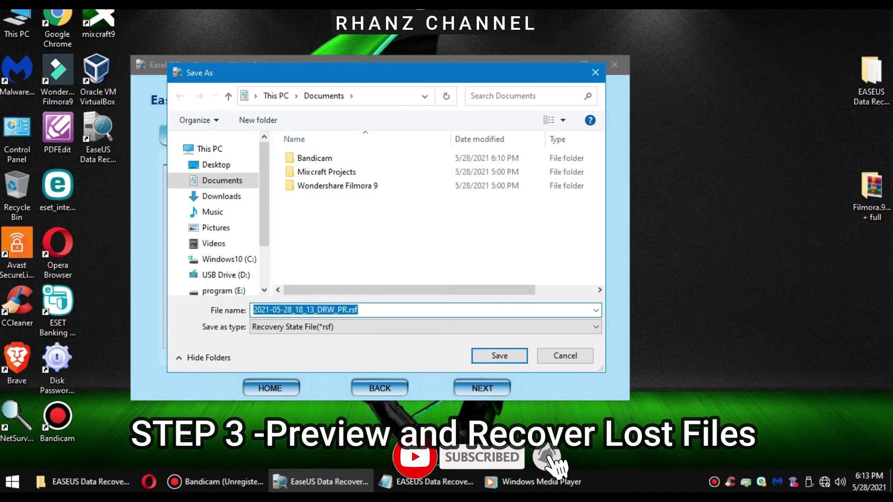
# Set the Desktop as the location for the exported results and create a folder named "recovery" there
pyautogui.click(216, 165)
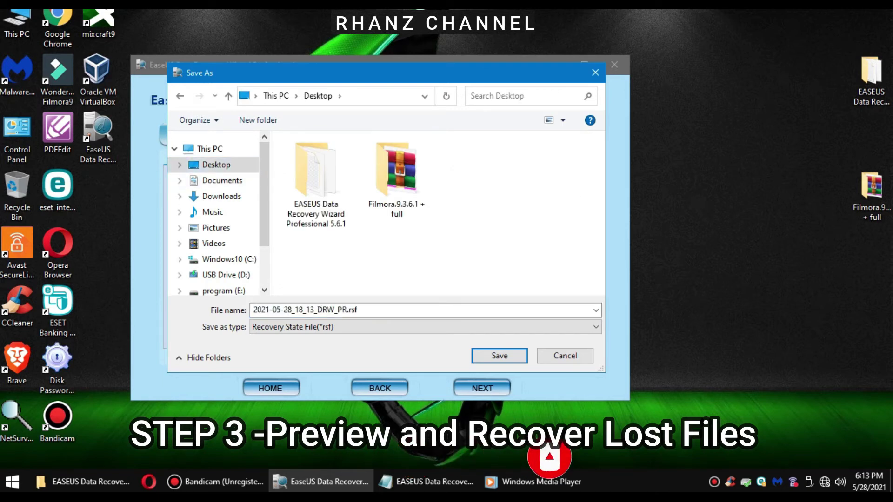
pyautogui.rightClick(450, 256)
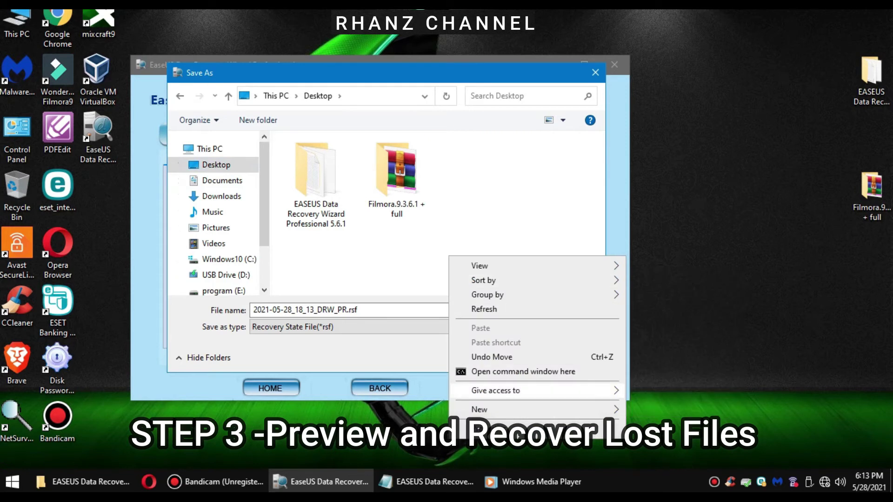
pyautogui.press('Escape')
pyautogui.rightClick(702, 84)
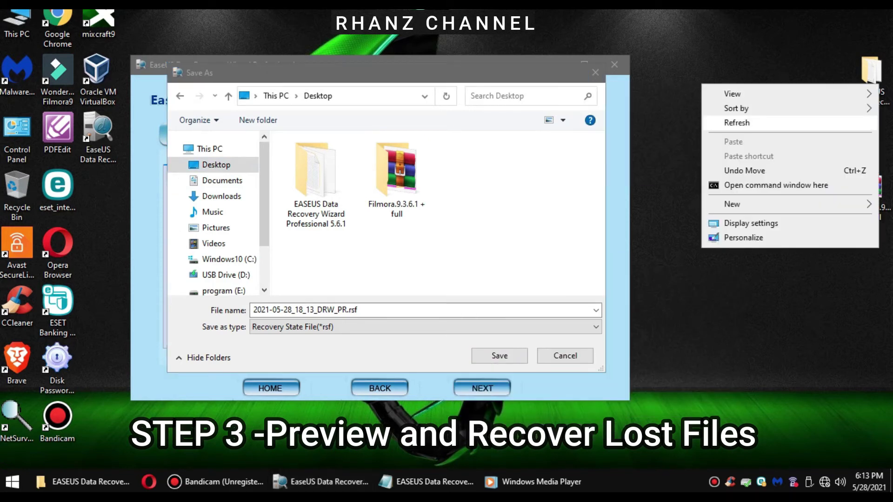
pyautogui.moveTo(745, 204)
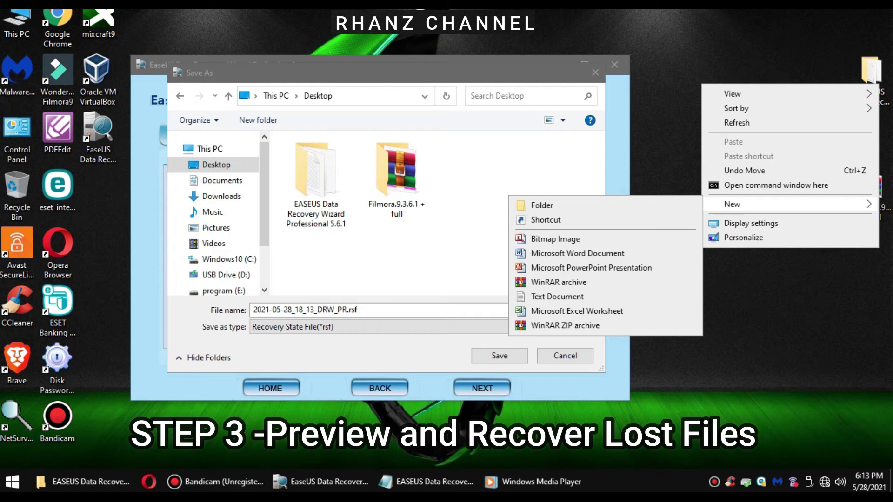
pyautogui.click(542, 205)
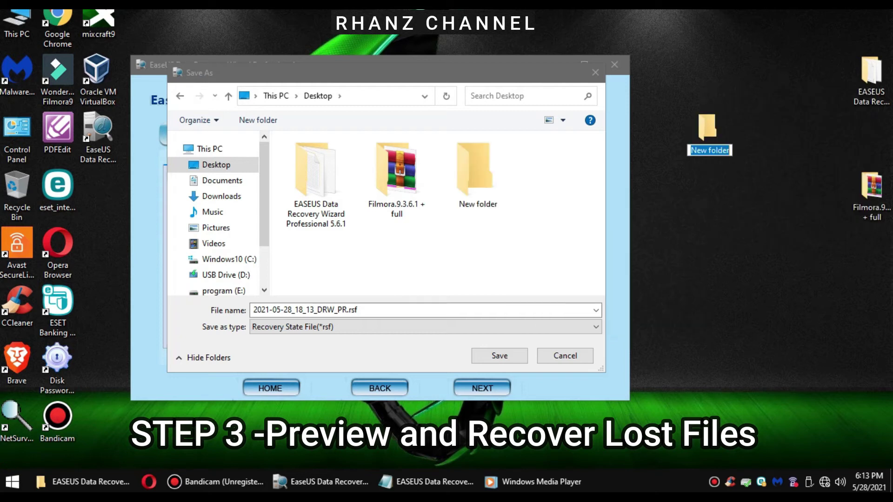
pyautogui.write('recovery')
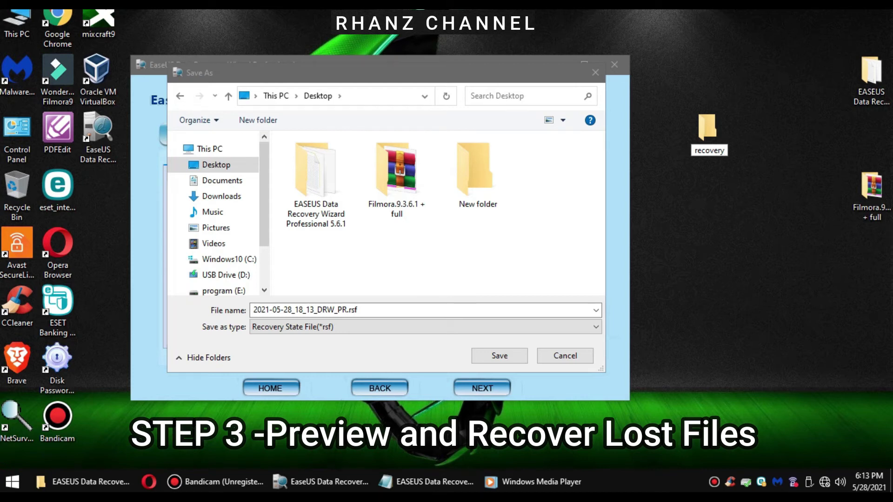
pyautogui.click(477, 251)
# Export the search results as 2021-05-28_18_13_DRW_PR.rsf into the recovery folder
pyautogui.doubleClick(478, 175)
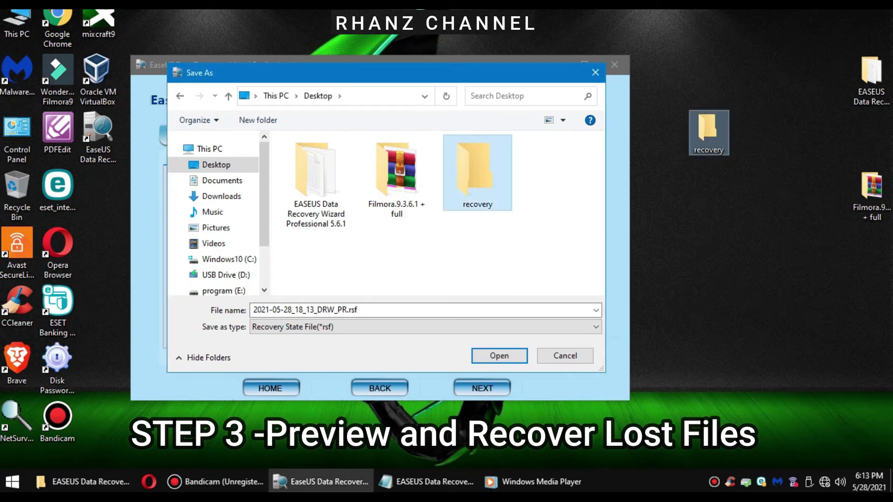
pyautogui.press('Return')
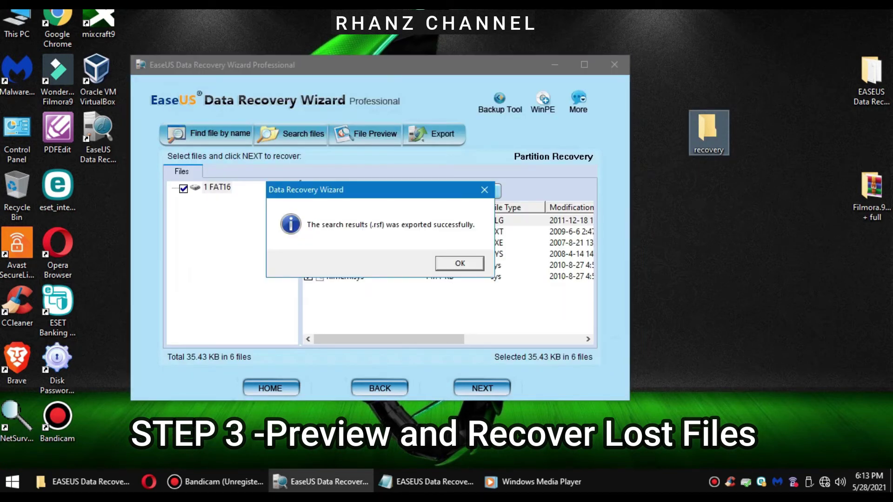
pyautogui.press('Return')
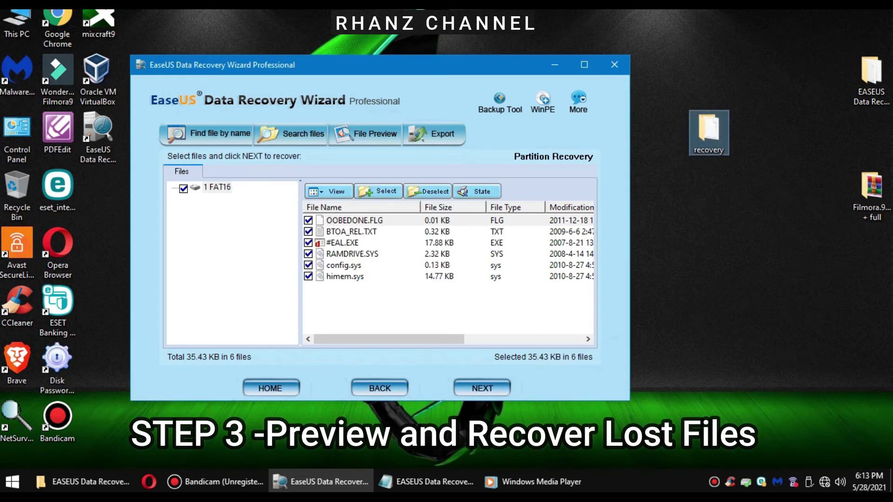
# Open the recovery folder on the desktop and try to open the exported .rsf file
pyautogui.doubleClick(709, 132)
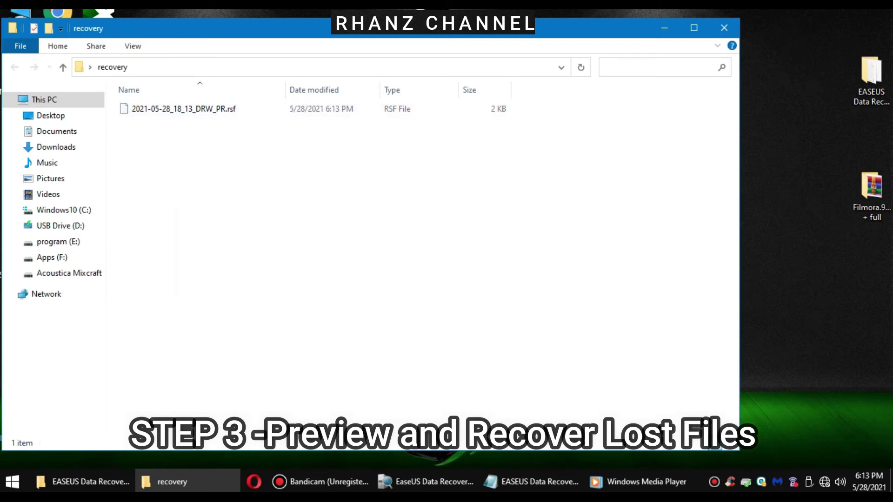
pyautogui.rightClick(191, 109)
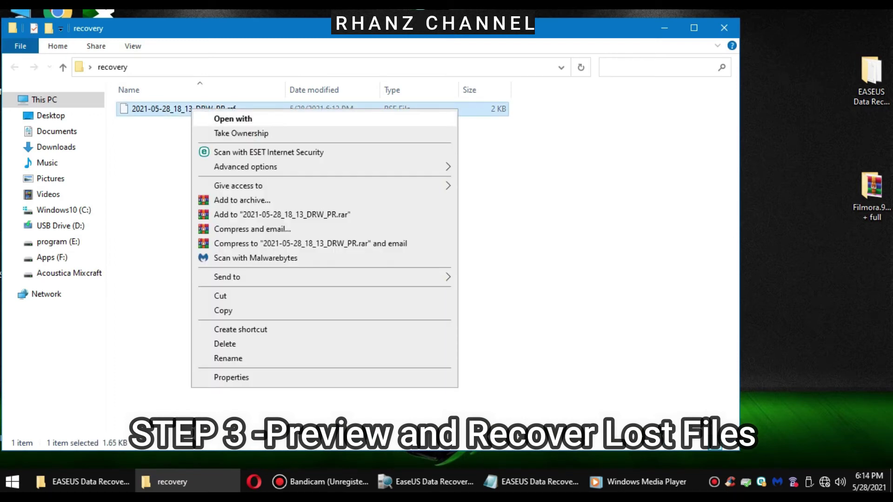
pyautogui.click(233, 119)
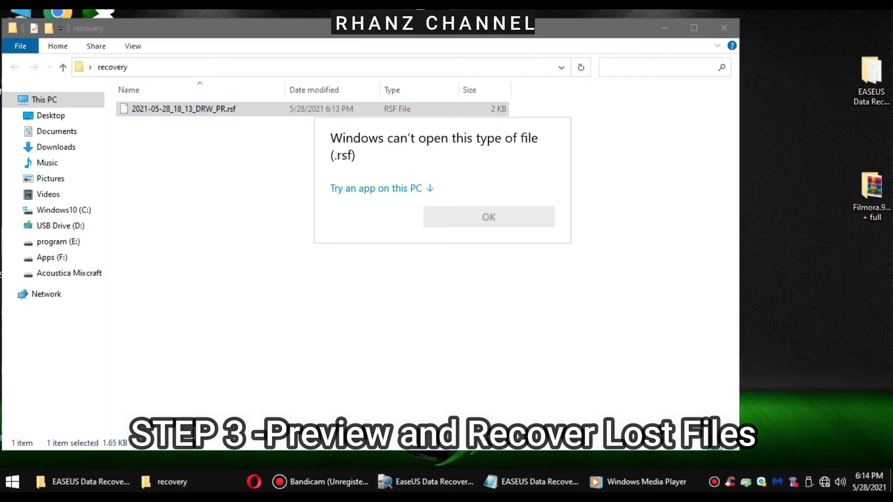
pyautogui.press('Escape')
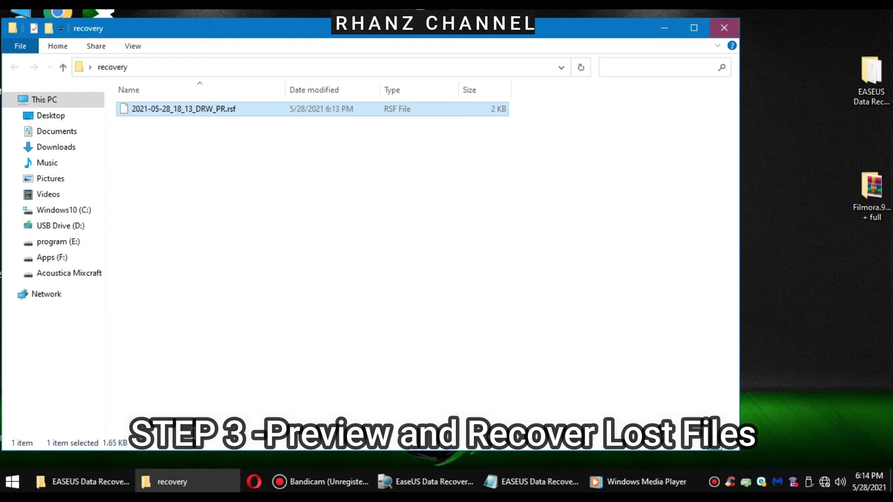
# Close the recovery folder, then recover the found FAT16 partition and dismiss the full scan notice to list its files
pyautogui.click(724, 28)
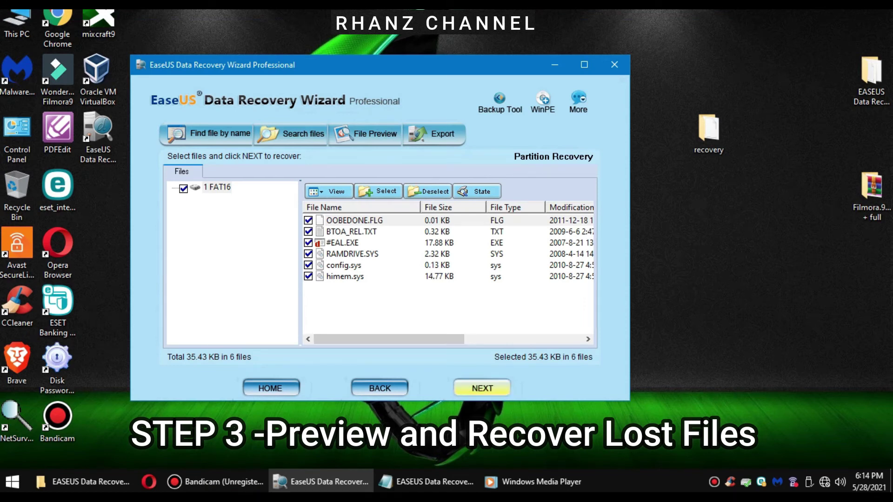
pyautogui.moveTo(389, 339)
pyautogui.mouseDown()
pyautogui.moveTo(496, 339)
pyautogui.moveTo(389, 339)
pyautogui.mouseUp()
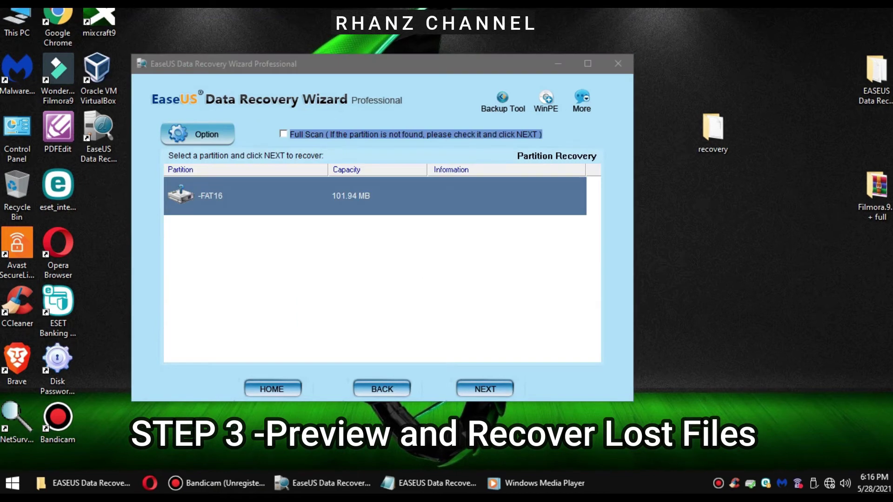
pyautogui.rightClick(224, 198)
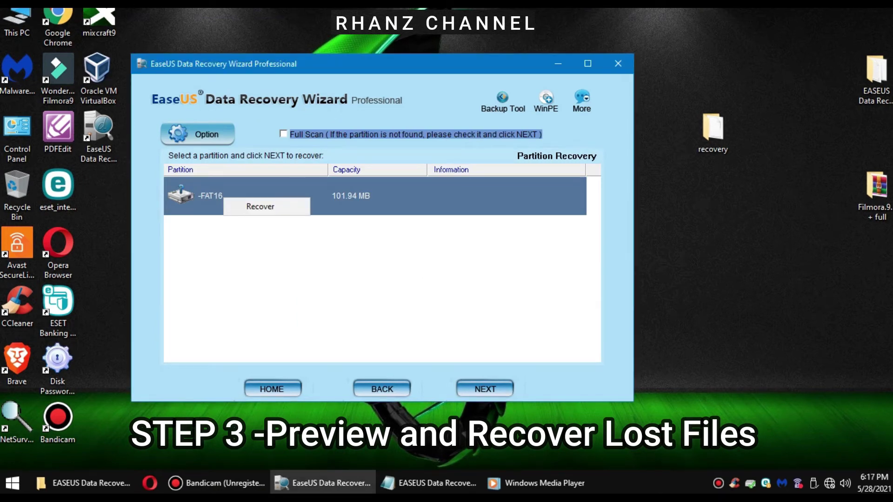
pyautogui.click(259, 206)
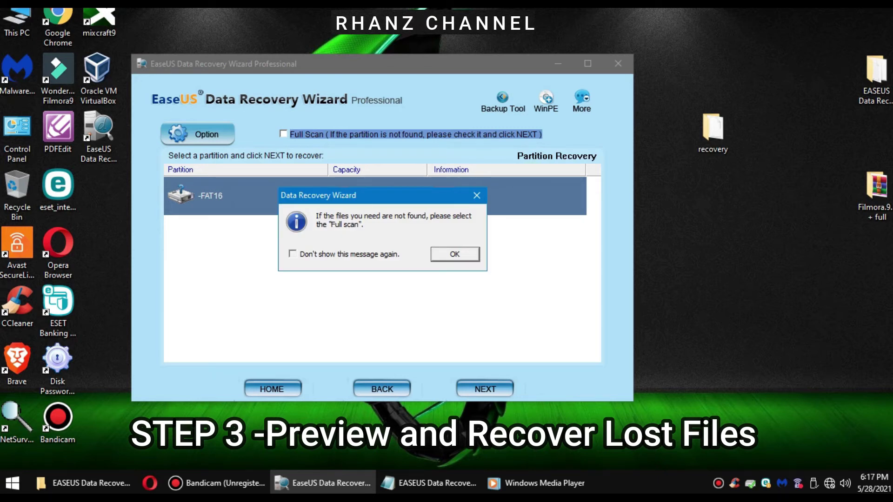
pyautogui.press('Return')
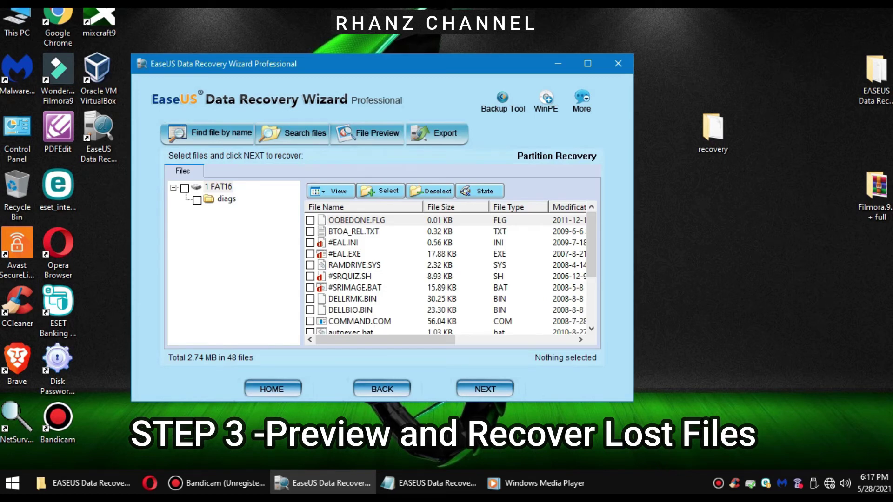
# Select all the files found on the FAT16 partition for recovery, including the diags folder
pyautogui.moveTo(591, 244)
pyautogui.mouseDown()
pyautogui.moveTo(592, 290)
pyautogui.moveTo(591, 245)
pyautogui.mouseUp()
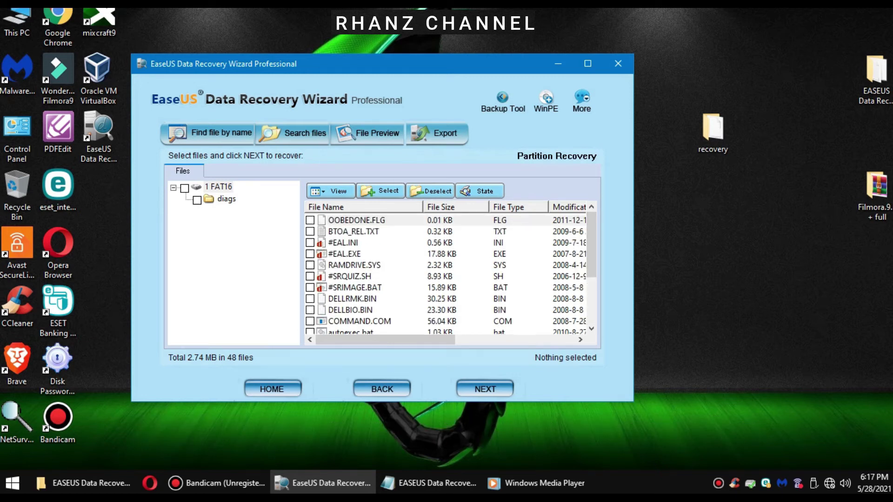
pyautogui.click(390, 192)
pyautogui.click(380, 190)
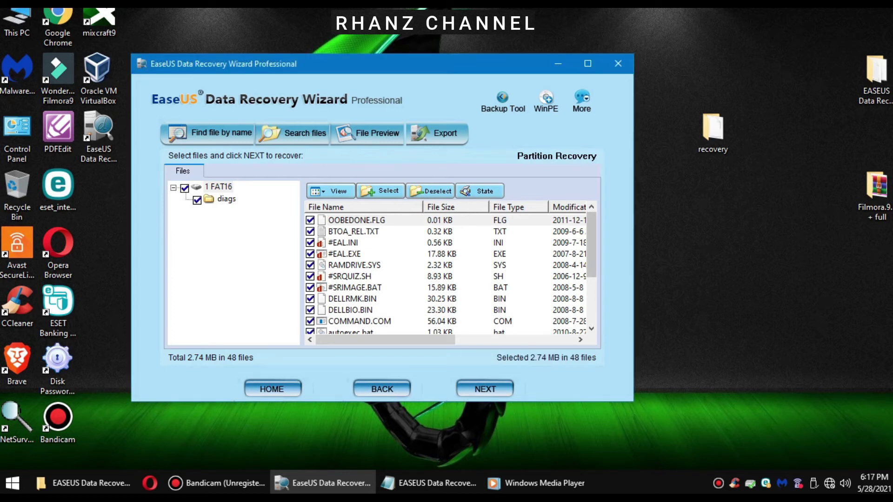
pyautogui.scroll(-3, 590, 260)
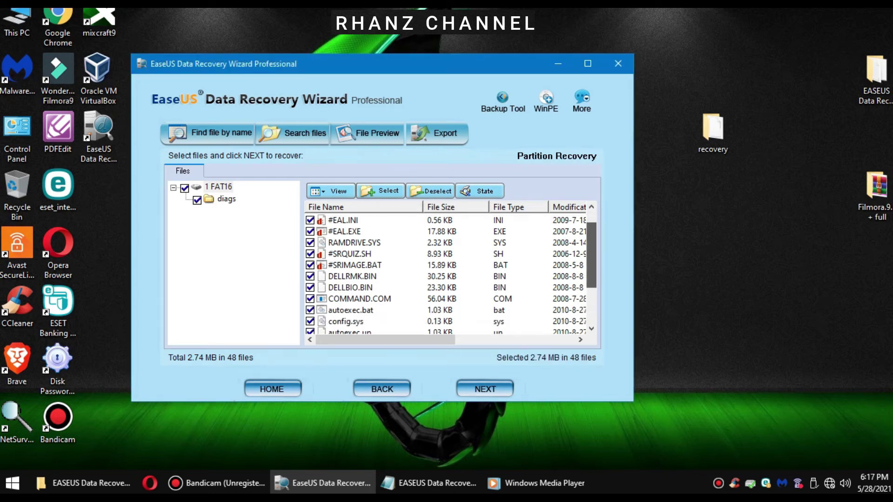
# Set the Desktop as the recovery location and start recovering the selected files
pyautogui.click(485, 389)
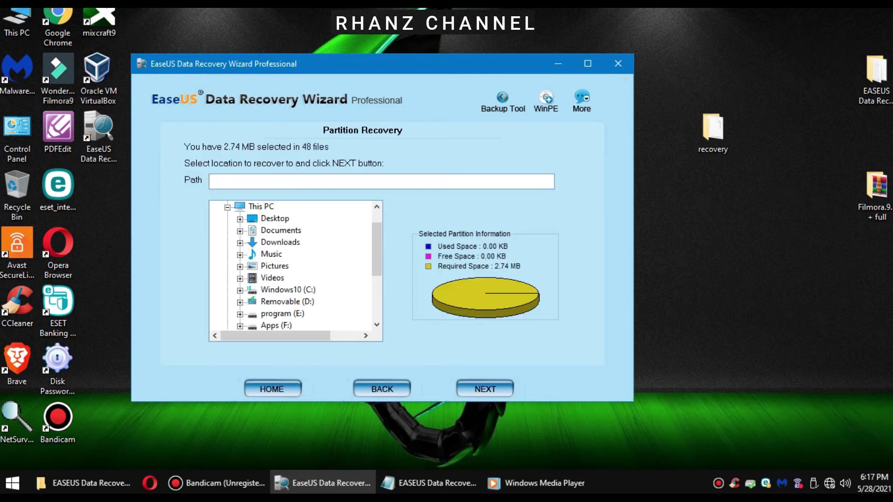
pyautogui.click(275, 219)
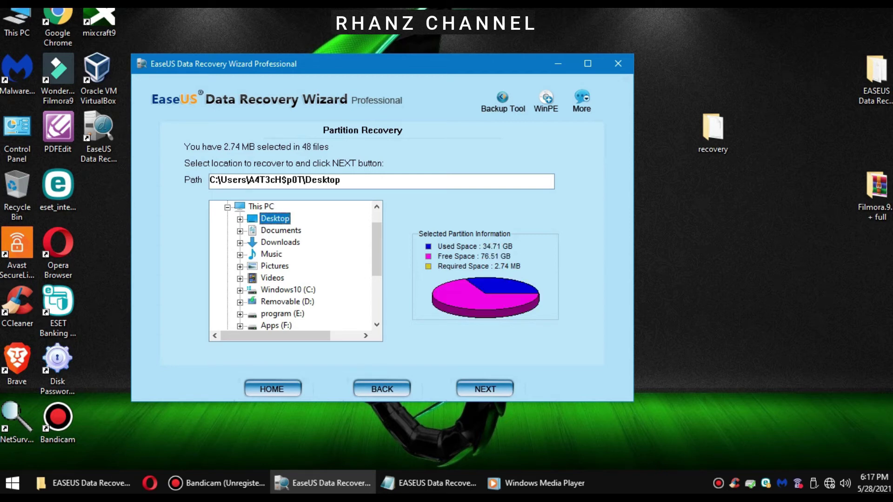
pyautogui.click(485, 389)
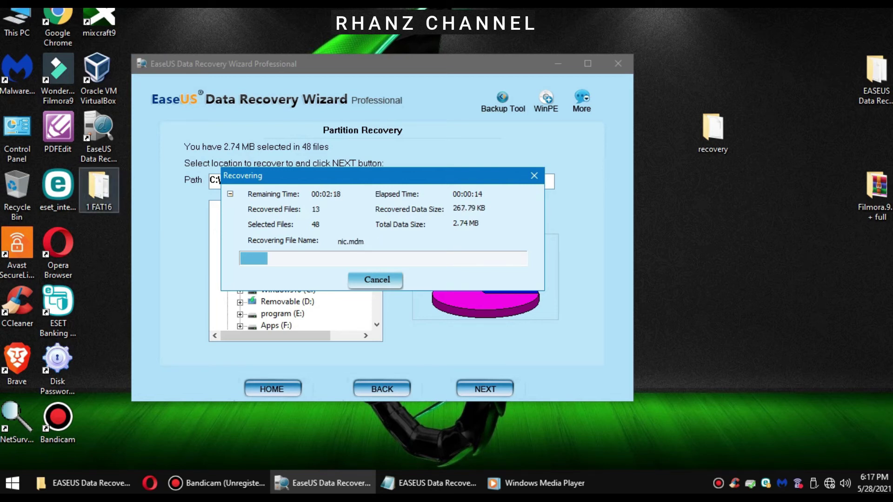
# Open the 1 FAT16 folder on the desktop, look over the files recovered so far, and close it
pyautogui.click(98, 190)
pyautogui.doubleClick(99, 188)
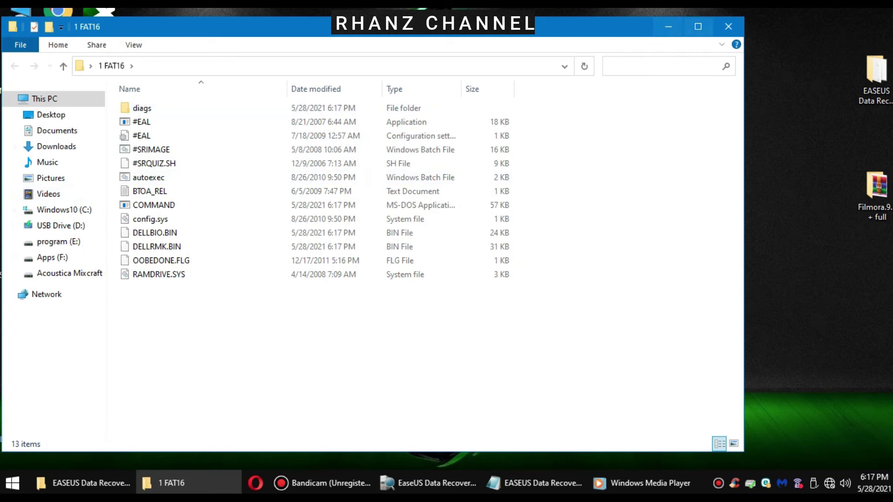
pyautogui.click(698, 26)
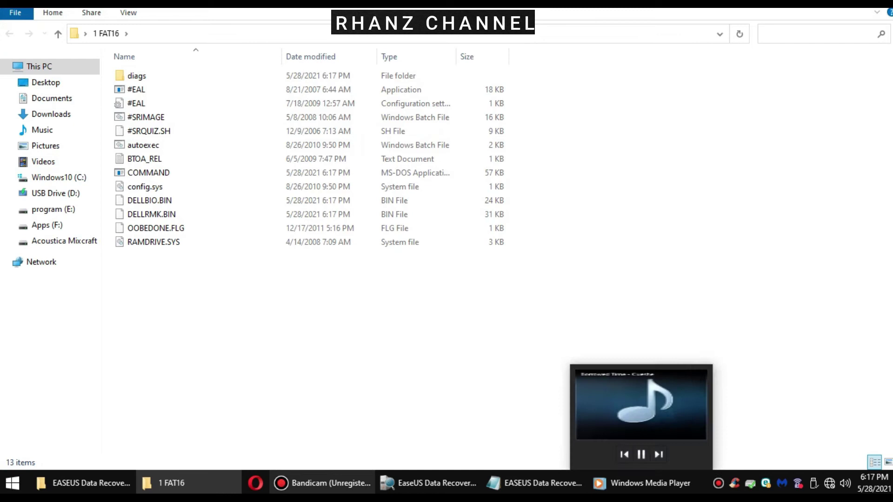
pyautogui.click(172, 482)
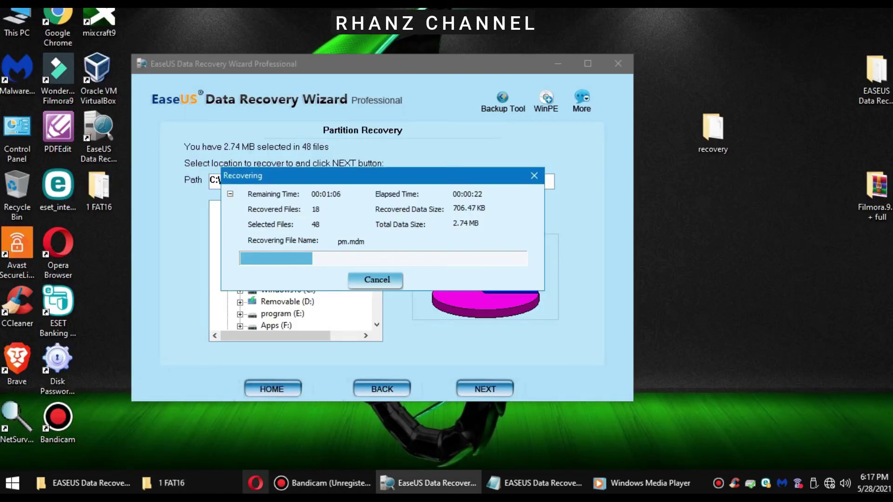
pyautogui.click(201, 430)
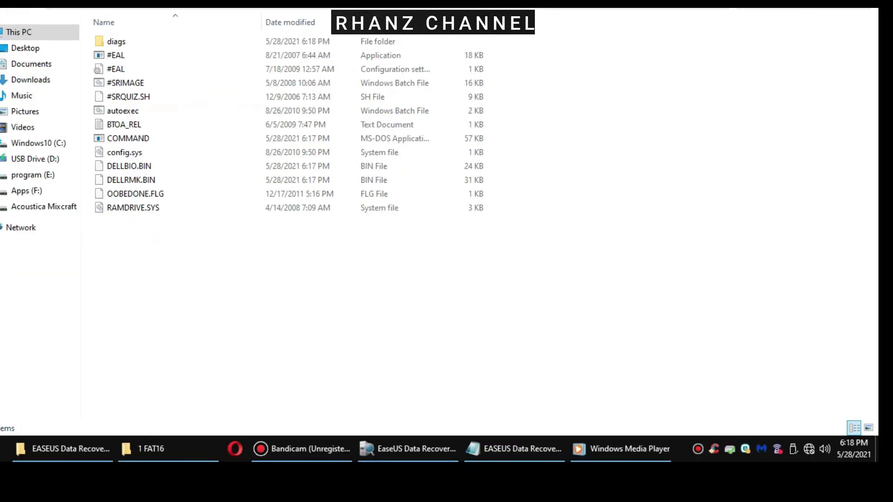
pyautogui.press('super+Down')
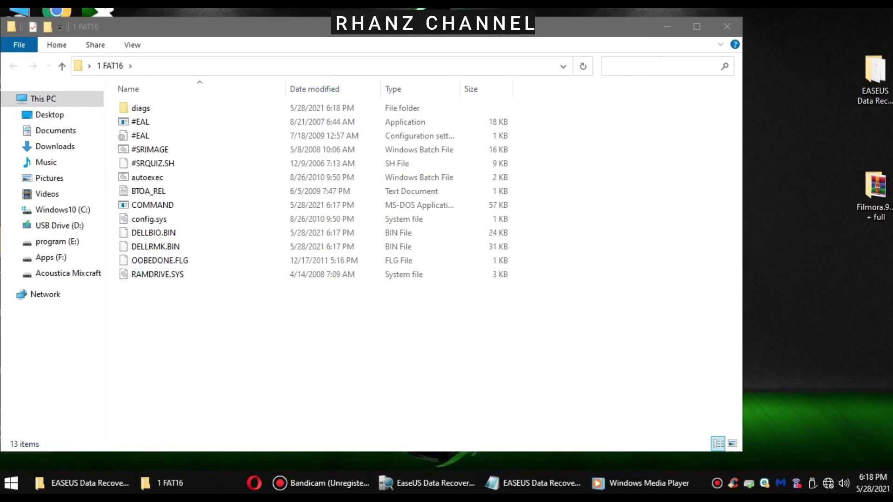
pyautogui.moveTo(168, 449)
pyautogui.rightClick(162, 483)
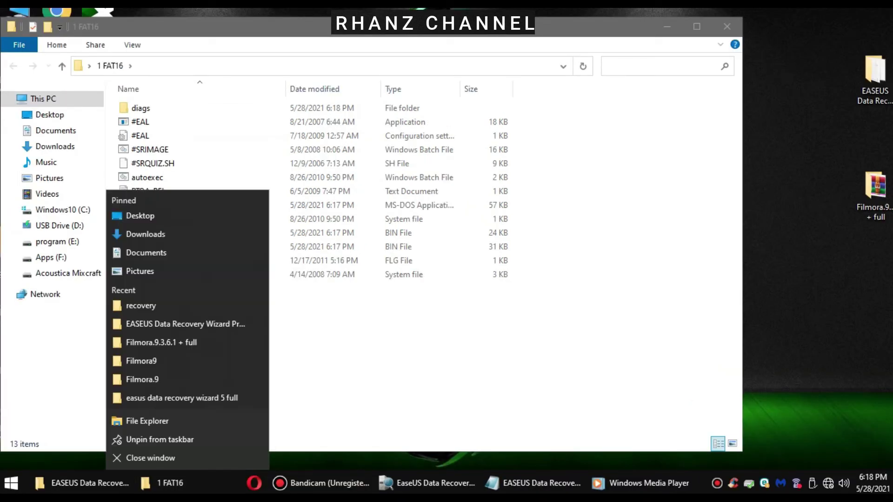
pyautogui.click(144, 456)
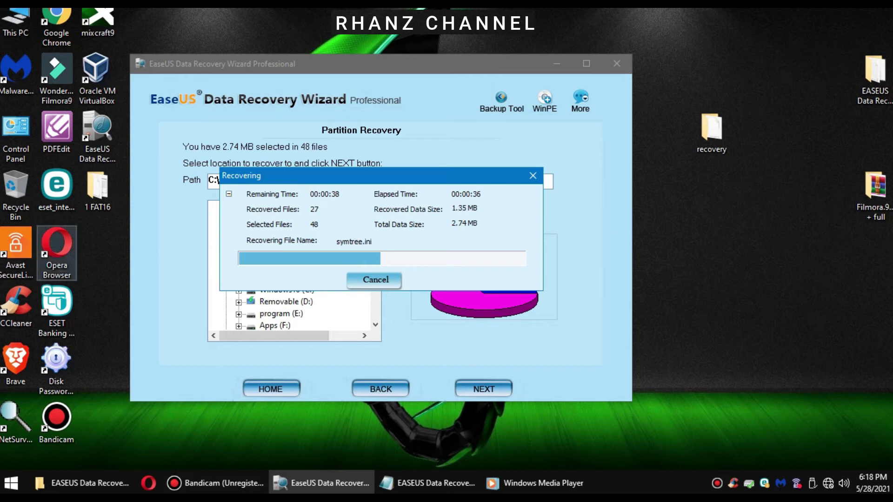
# Reopen the 1 FAT16 folder, refresh it, check the recovered files inside the diags subfolder, and close the window
pyautogui.click(97, 189)
pyautogui.doubleClick(97, 189)
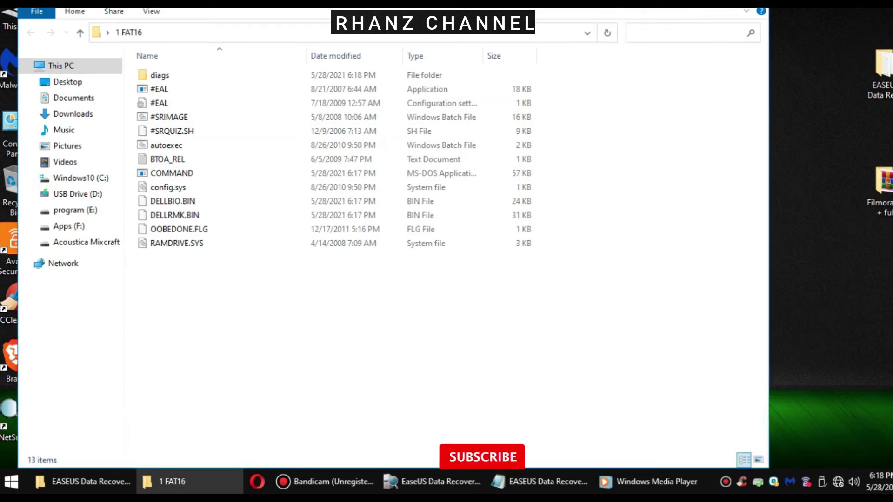
pyautogui.moveTo(626, 8); pyautogui.dragTo(626, 33)
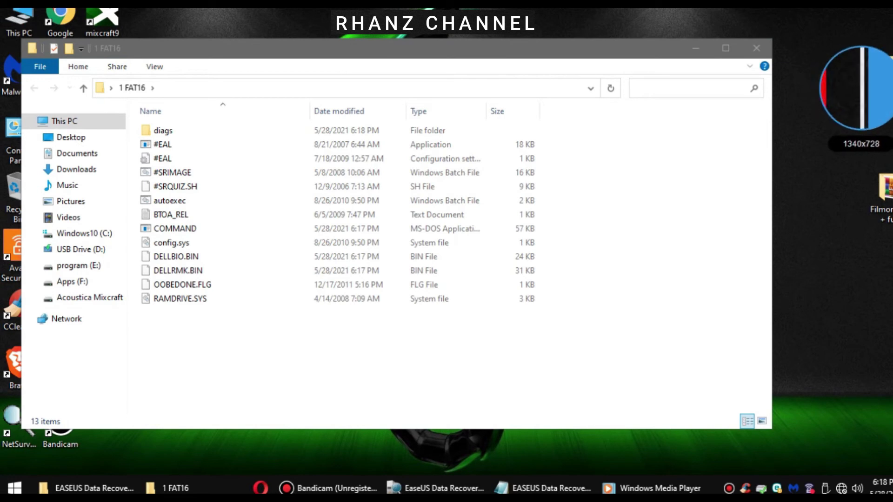
pyautogui.moveTo(541, 48); pyautogui.dragTo(594, 64)
pyautogui.rightClick(252, 367)
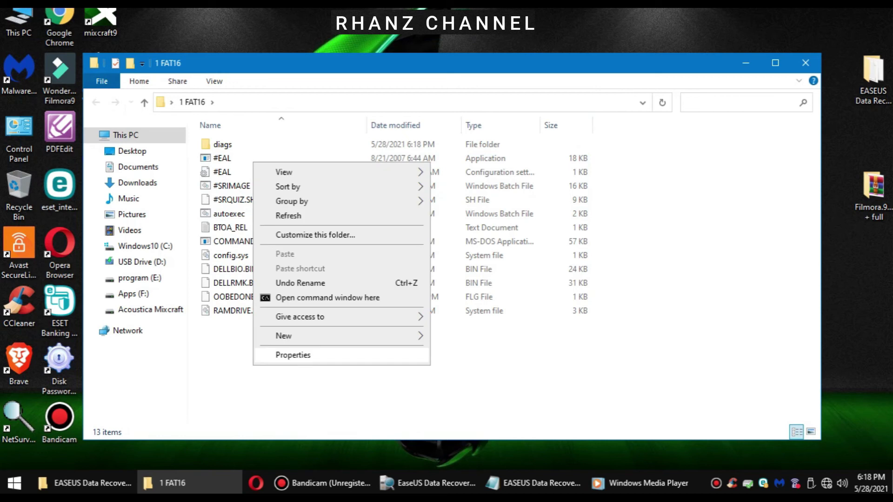
pyautogui.click(276, 215)
pyautogui.doubleClick(222, 144)
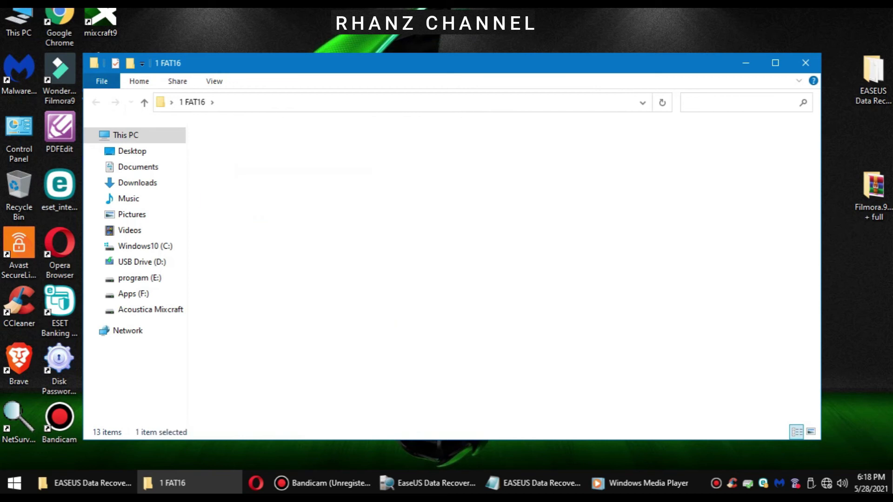
pyautogui.scroll(-4, 358, 279)
pyautogui.scroll(3, 372, 286)
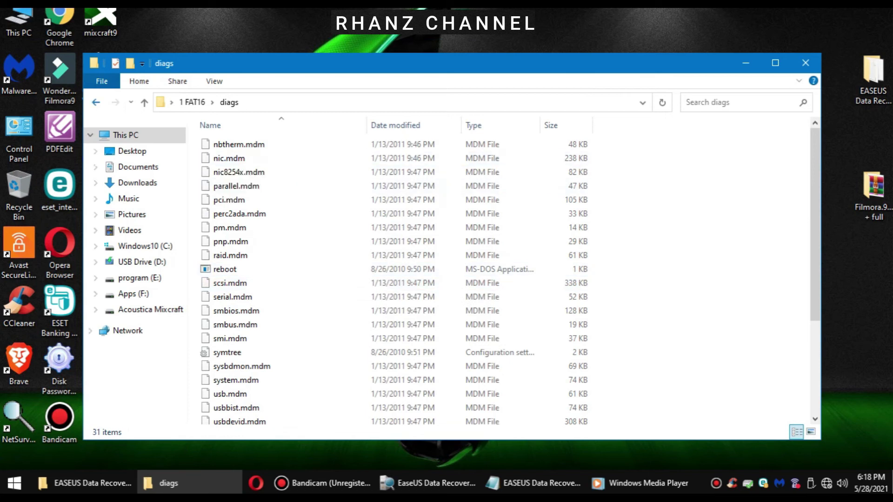
pyautogui.hotkey('alt', 'Left')
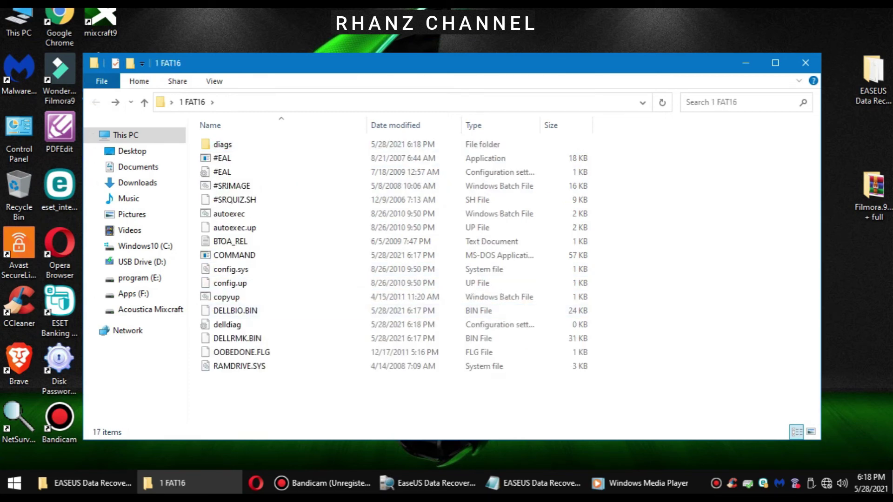
pyautogui.click(805, 63)
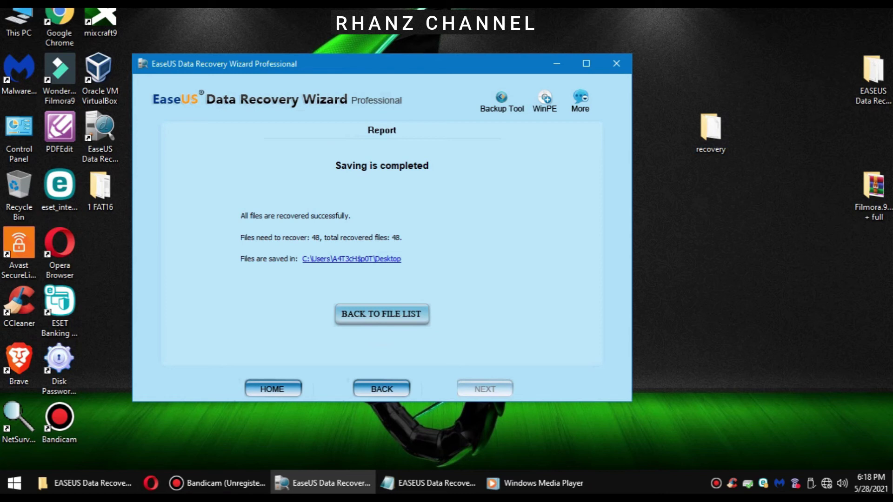
# Go back to the recovered file list and try selecting and deselecting the files in the root of the FAT16 partition
pyautogui.click(381, 315)
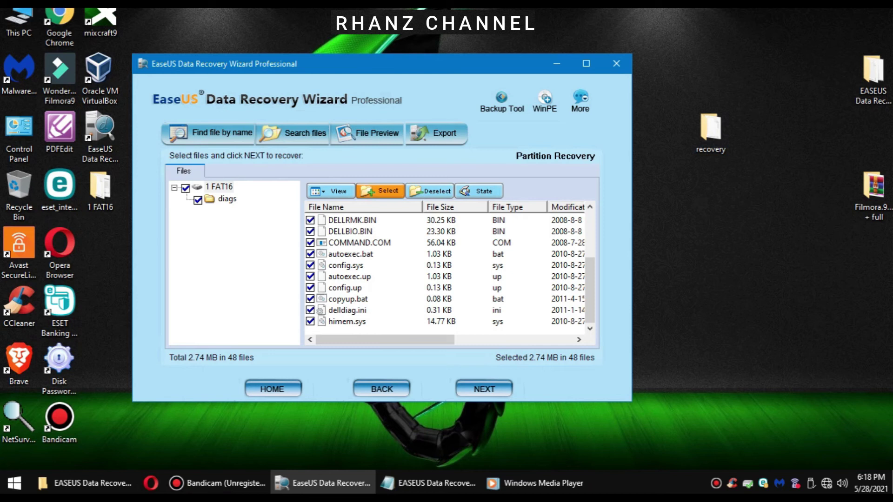
pyautogui.click(428, 190)
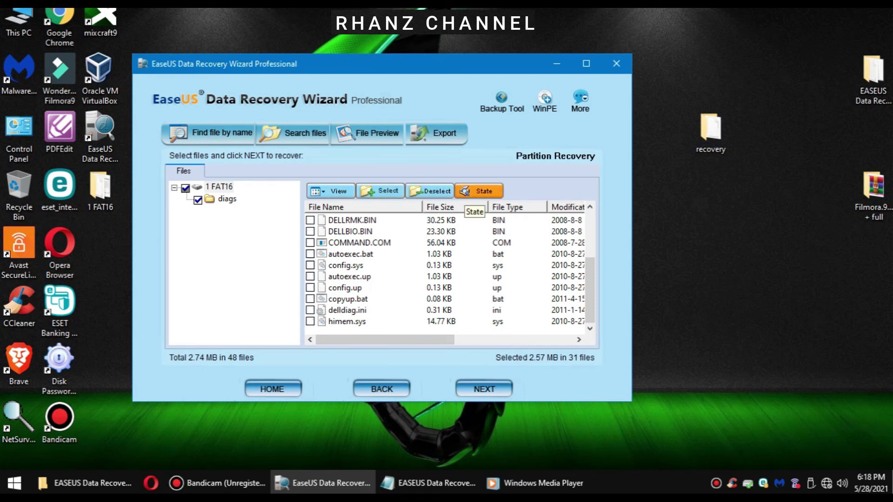
pyautogui.click(379, 191)
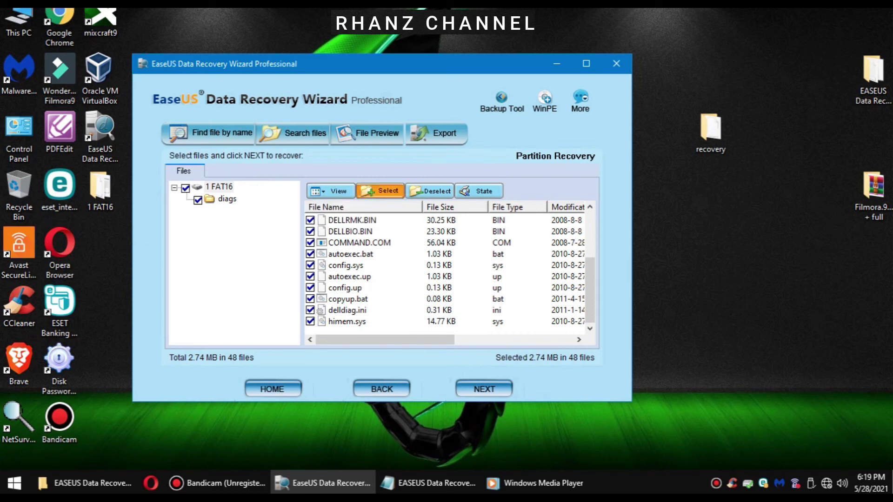
pyautogui.click(428, 190)
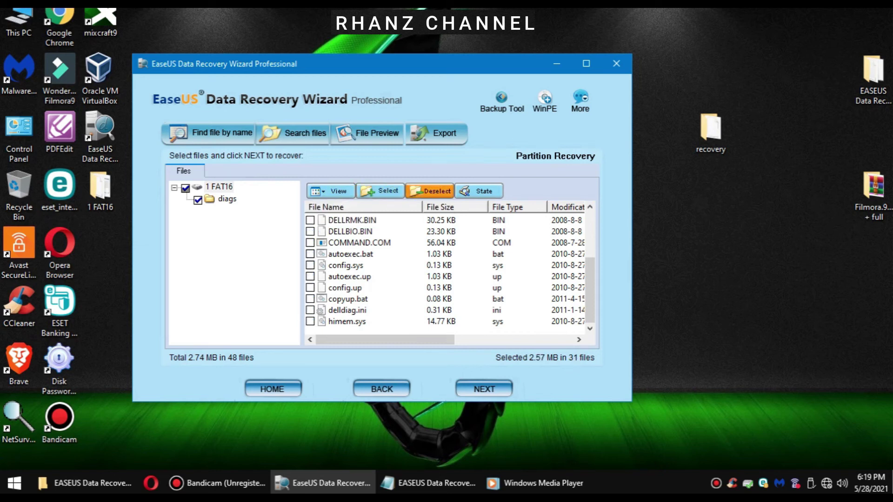
pyautogui.click(380, 191)
pyautogui.click(429, 191)
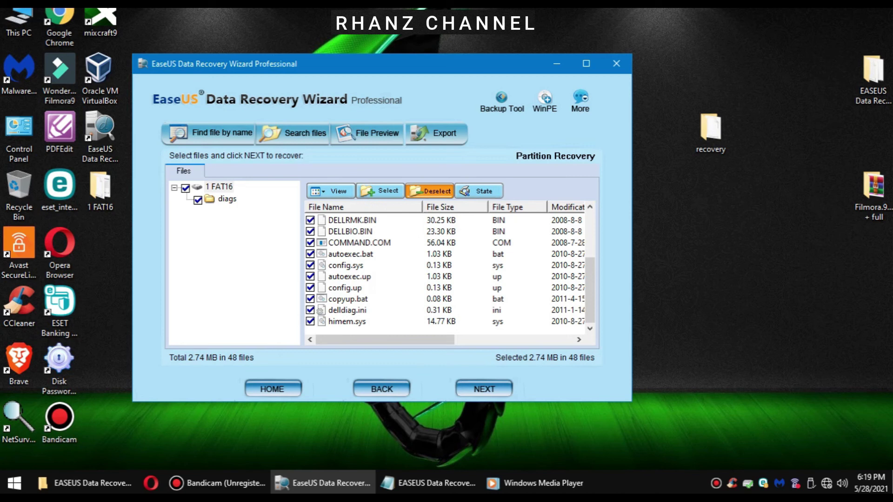
pyautogui.click(479, 191)
pyautogui.click(435, 164)
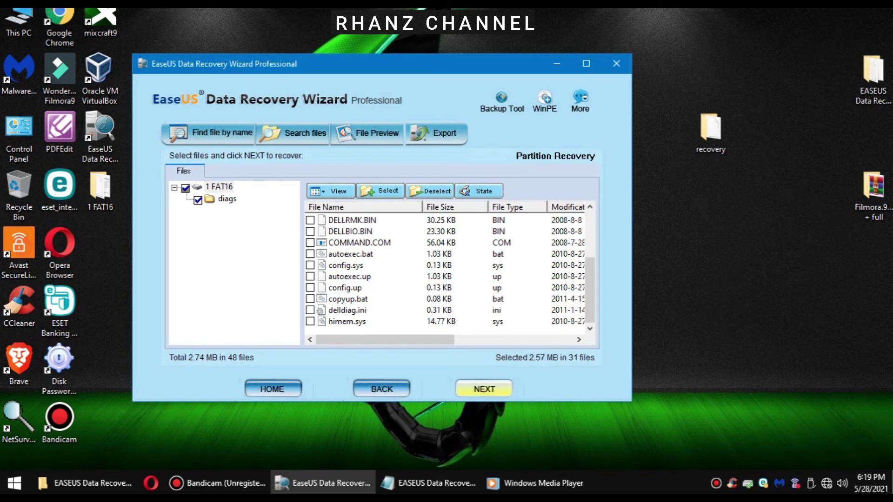
# Leave the partition recovery file list and return to the wizard's home page
pyautogui.click(273, 389)
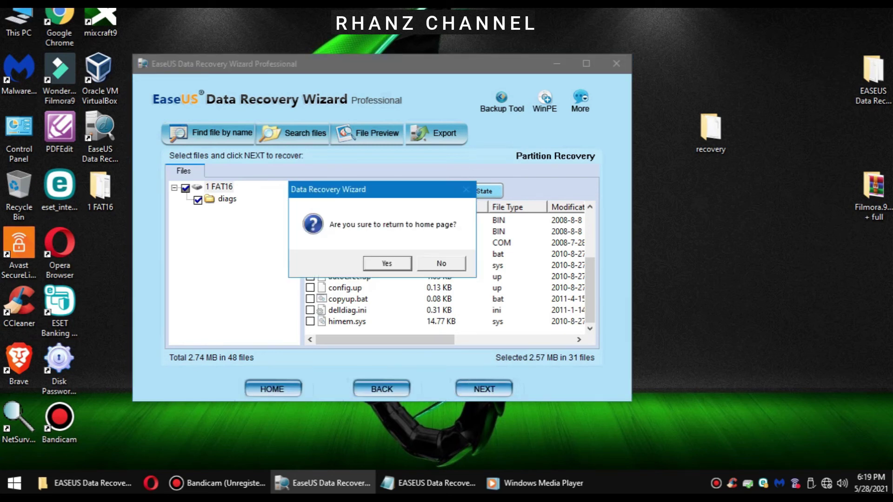
pyautogui.click(387, 263)
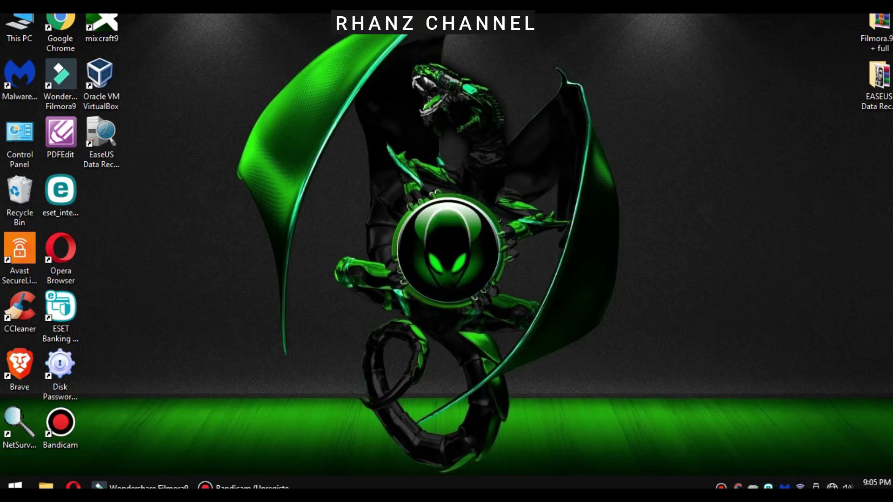
# Quick-format the FORMAT DRIV (H:) drive from This PC with the default FAT file system and 16 kilobytes allocation unit size
pyautogui.doubleClick(20, 27)
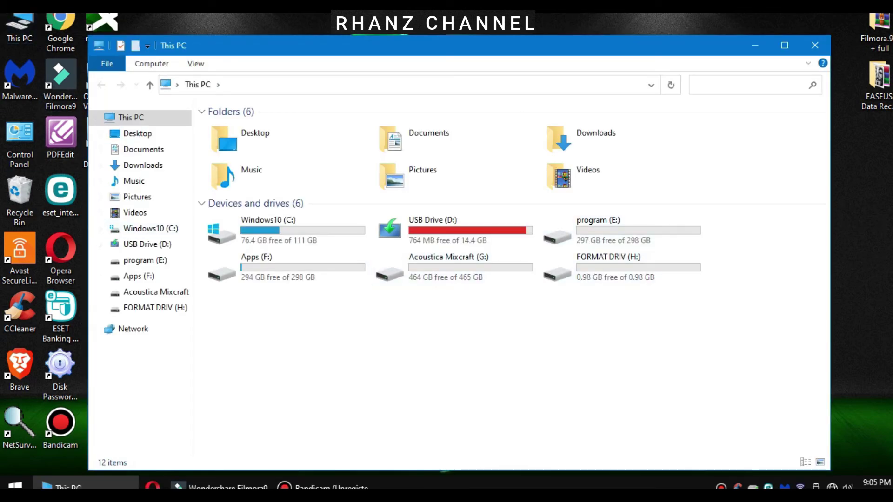
pyautogui.rightClick(605, 270)
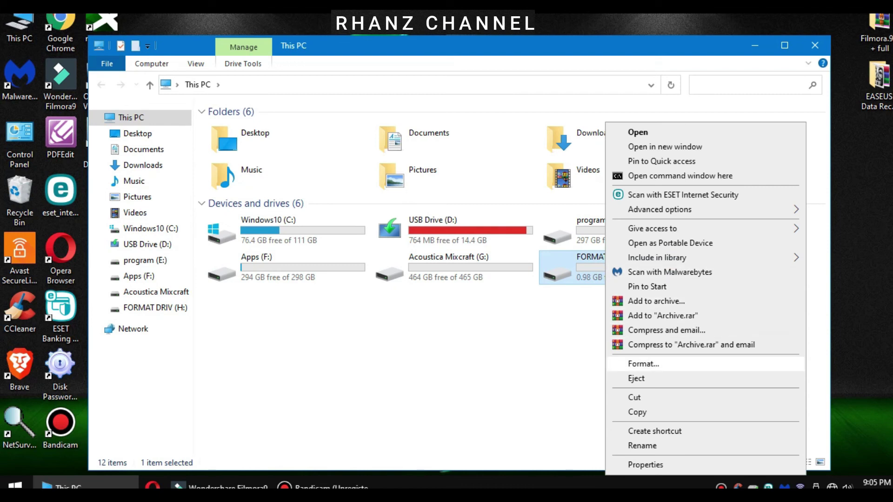
pyautogui.click(643, 363)
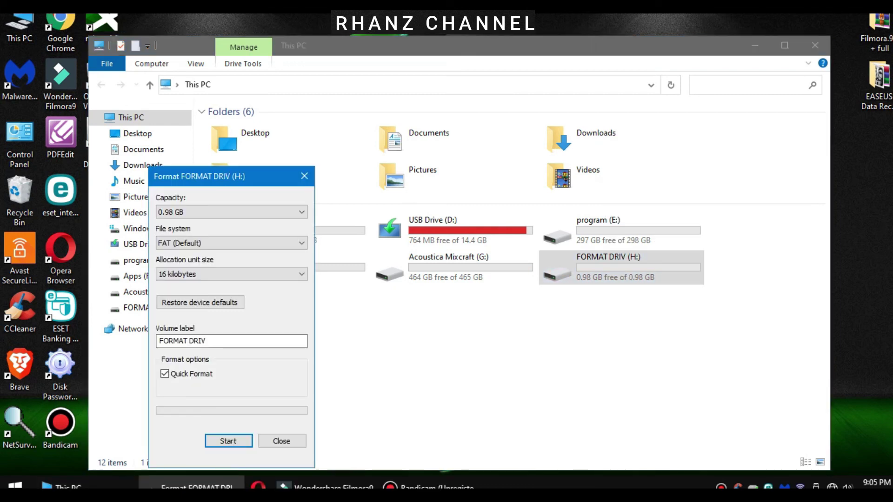
pyautogui.click(229, 441)
pyautogui.press('Return')
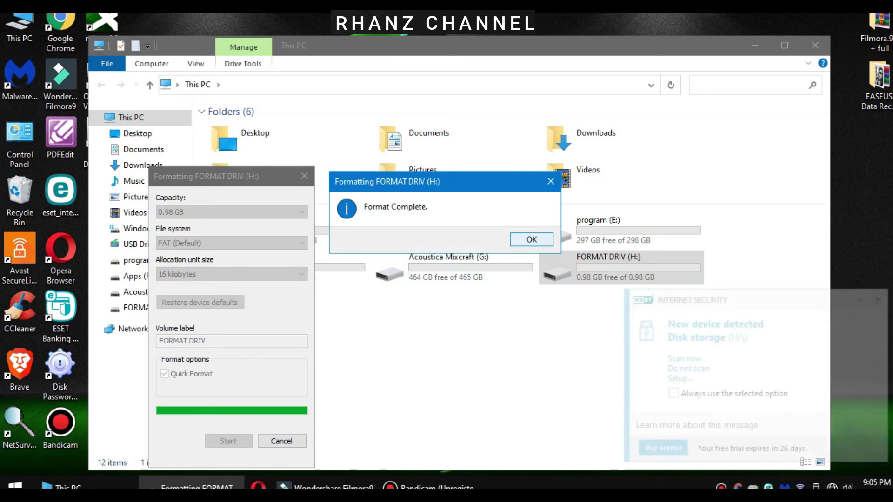
pyautogui.press('Return')
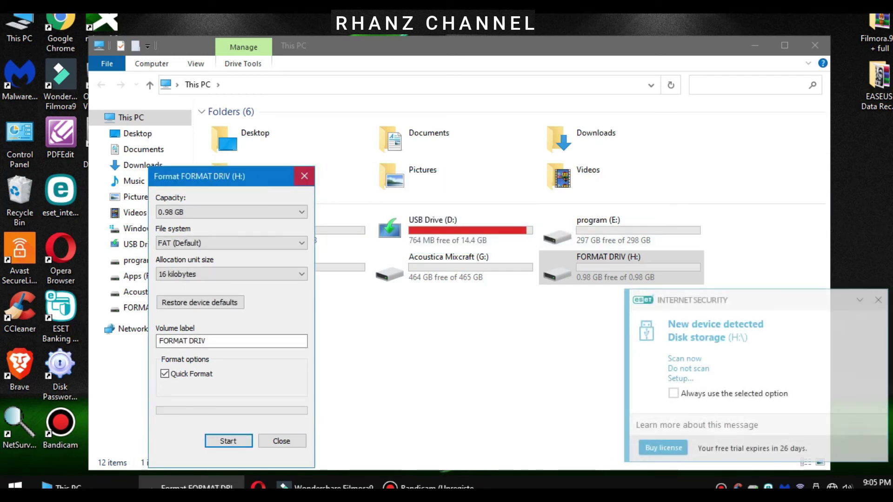
pyautogui.click(281, 441)
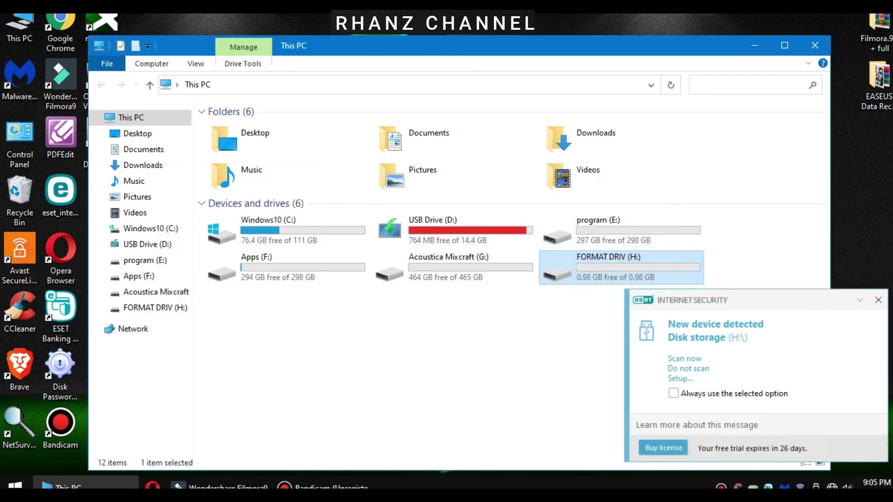
# Dismiss the ESET new-device notification, open the FORMAT DRIV (H:) drive to check its contents, and close the window
pyautogui.click(878, 300)
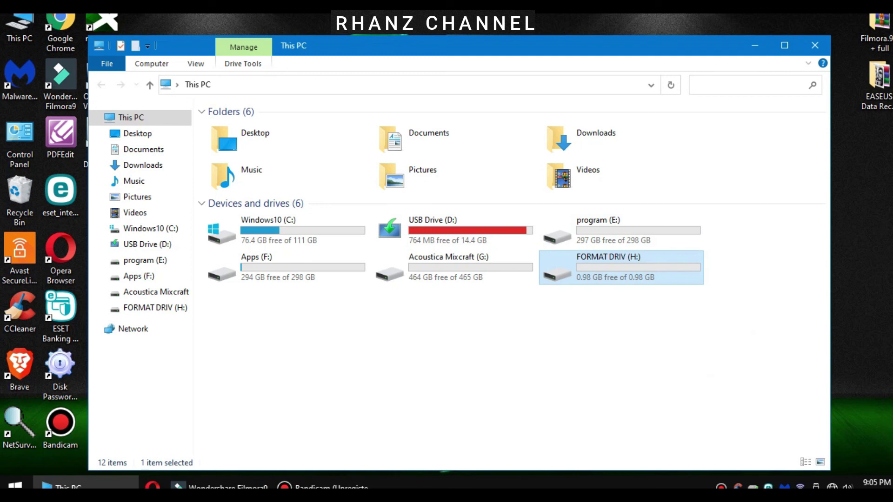
pyautogui.press('Return')
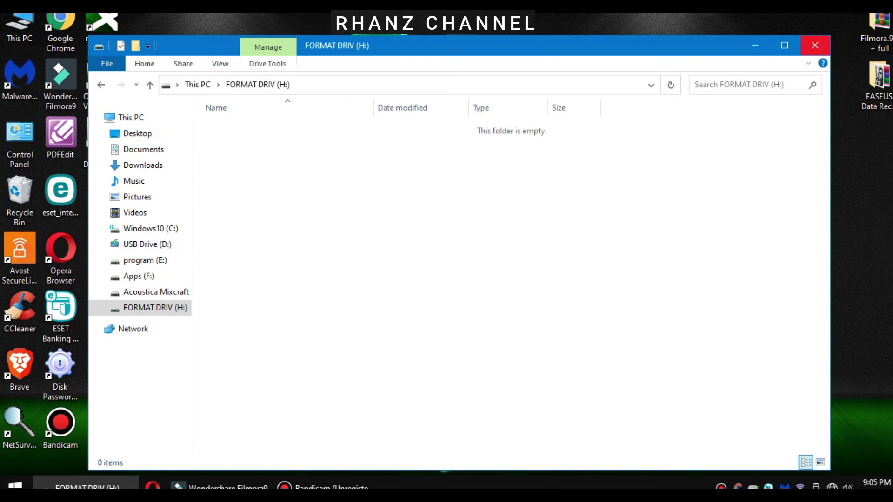
pyautogui.click(815, 45)
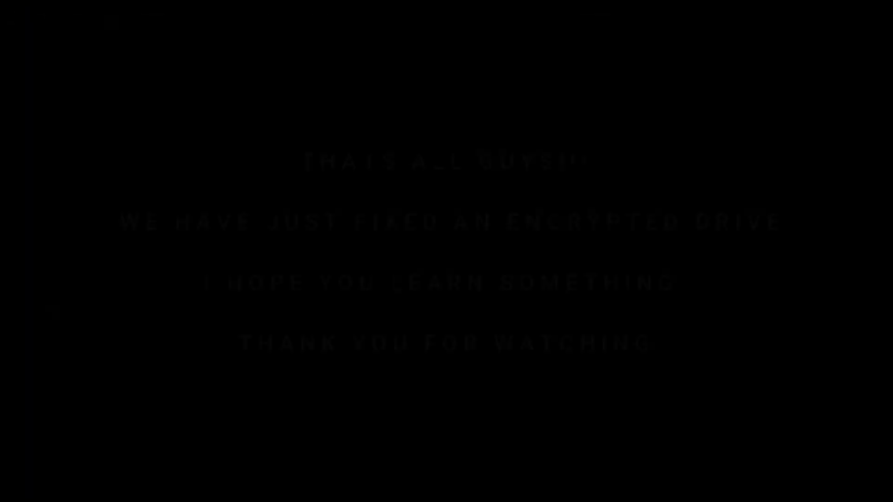